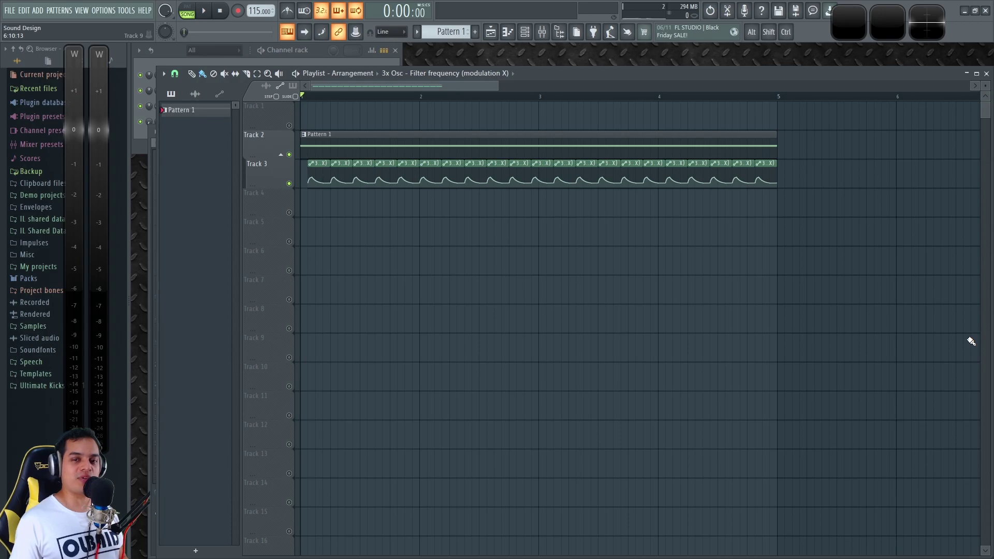
# Play the arrangement, then enlarge the Pattern 1 and filter automation tracks in the Playlist.
pyautogui.press('space')
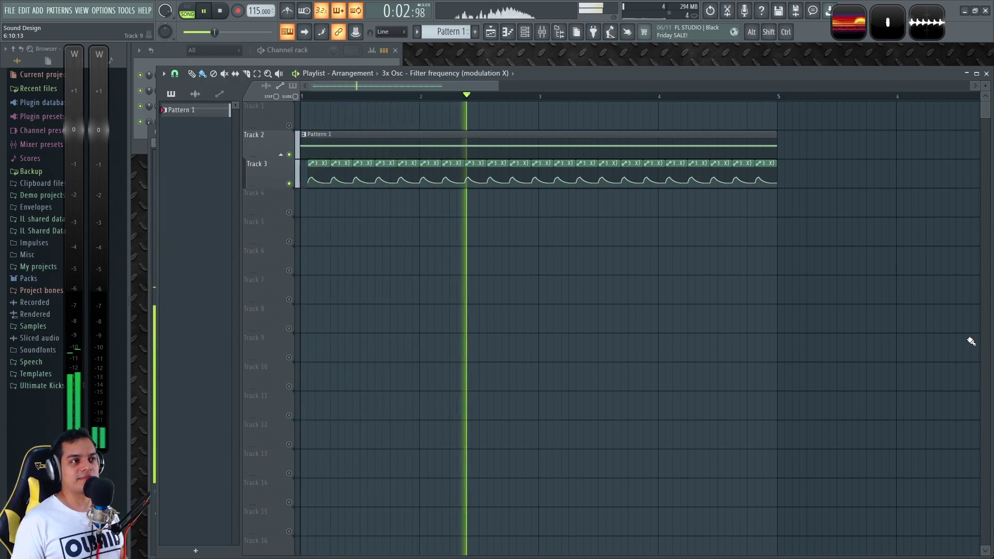
pyautogui.click(224, 14)
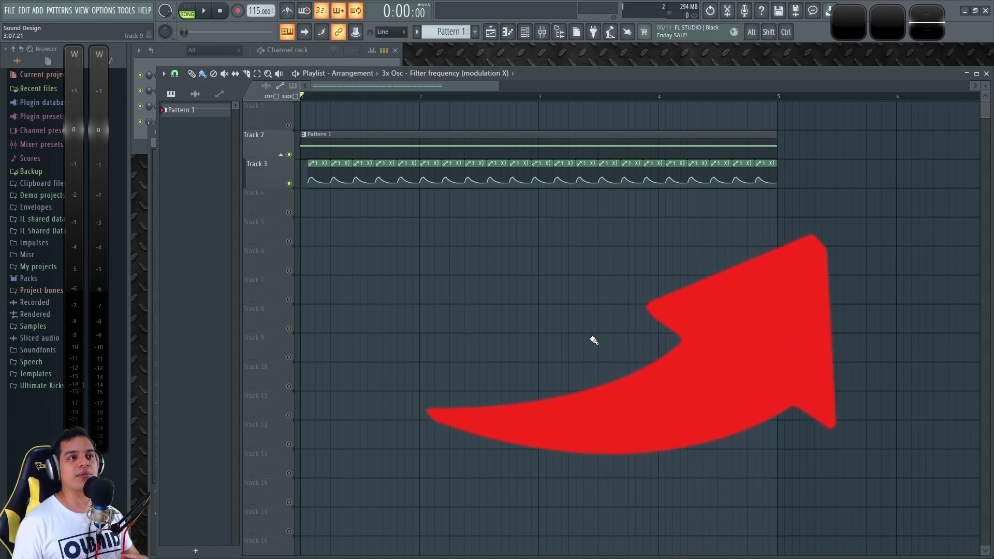
pyautogui.scroll(3, 368, 95)
pyautogui.hscroll(-2, 372, 180)
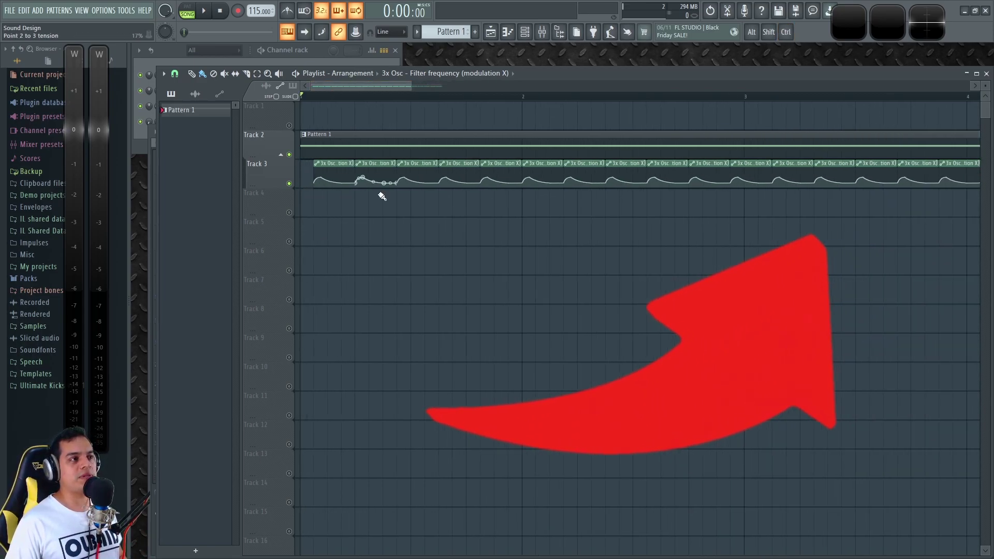
pyautogui.moveTo(270, 184); pyautogui.dragTo(270, 249)
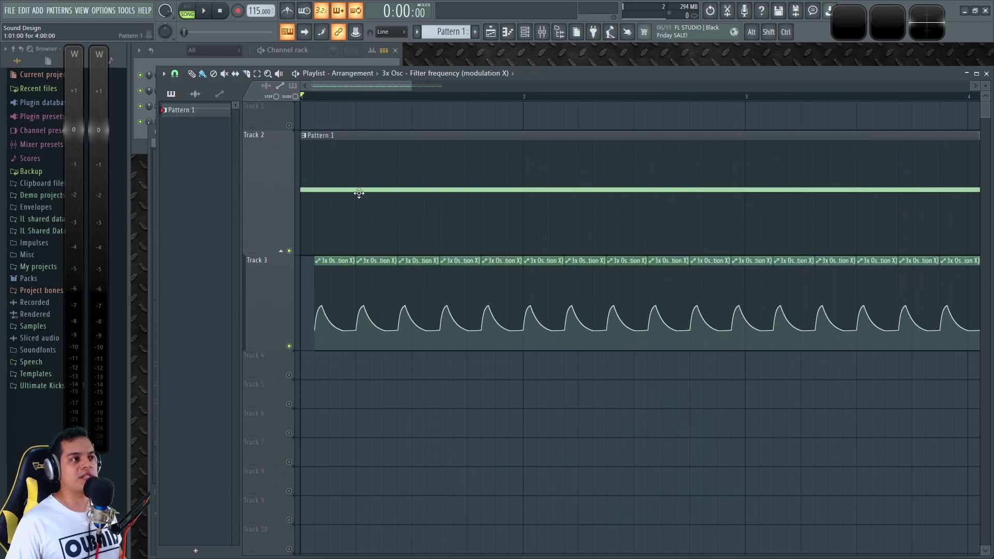
# Switch to pattern mode, open the first 3x Osc channel's settings and audition a note.
pyautogui.click(340, 57)
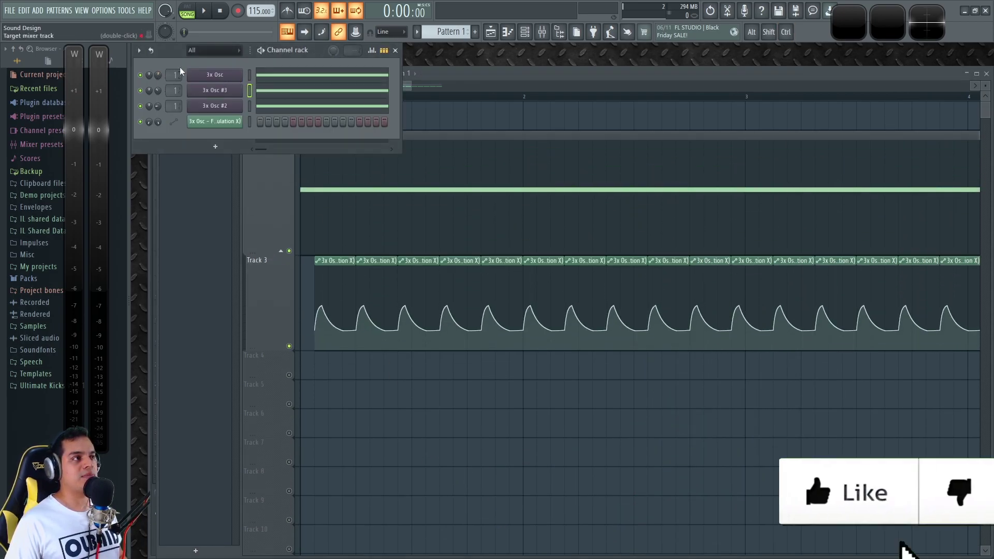
pyautogui.click(188, 11)
pyautogui.click(216, 75)
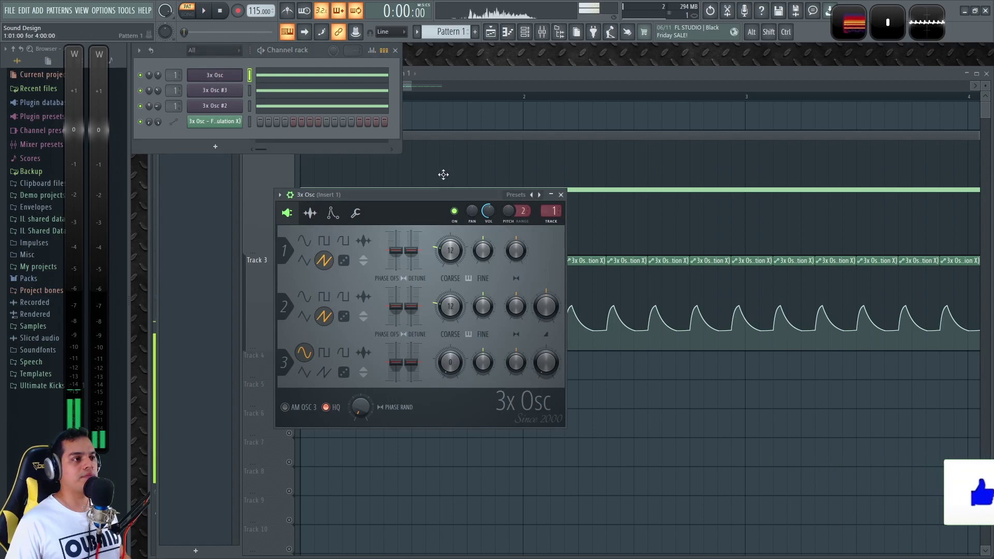
pyautogui.moveTo(405, 194); pyautogui.dragTo(440, 191)
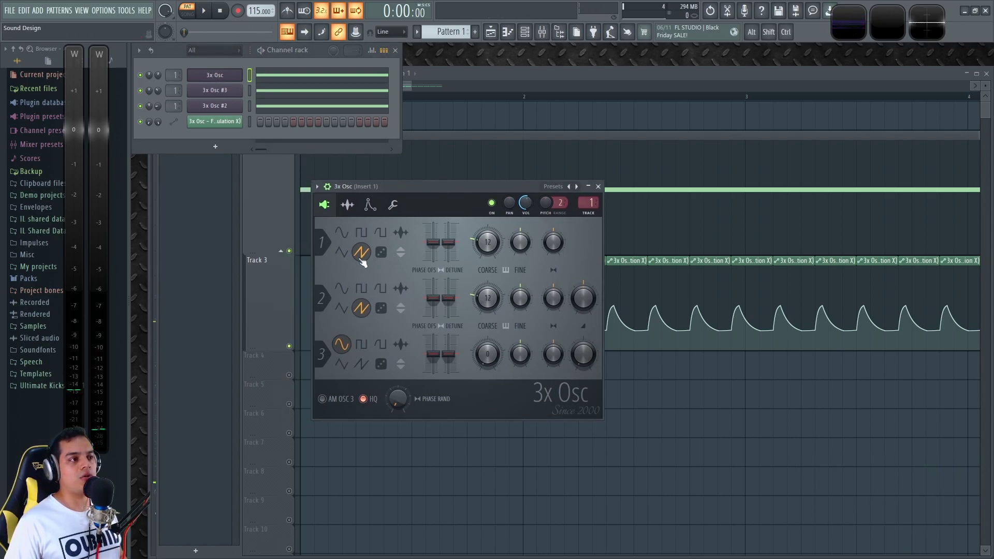
pyautogui.press('z')
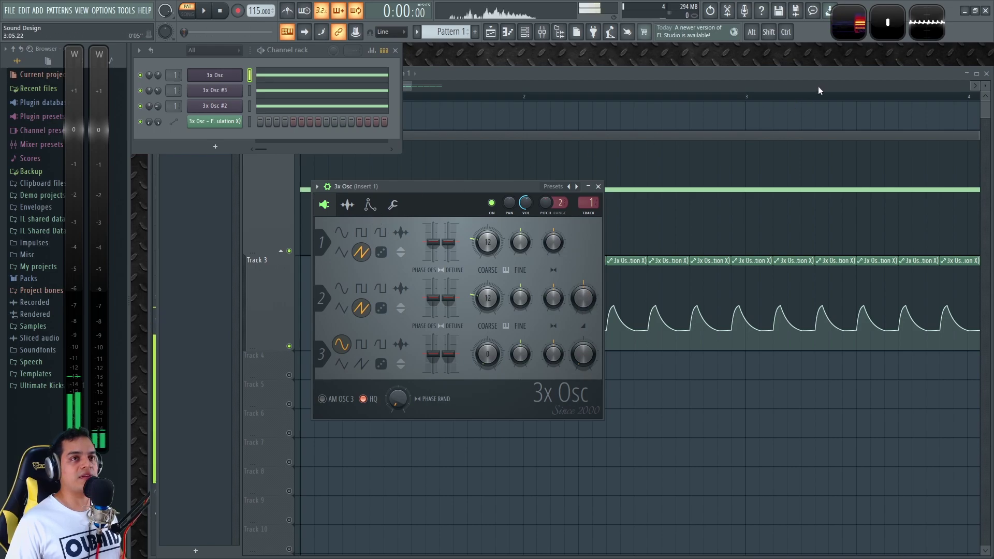
# Check the effects on mixer Insert 1, then route the 3x Osc channel to the Master and audition it dry.
pyautogui.press('F9')
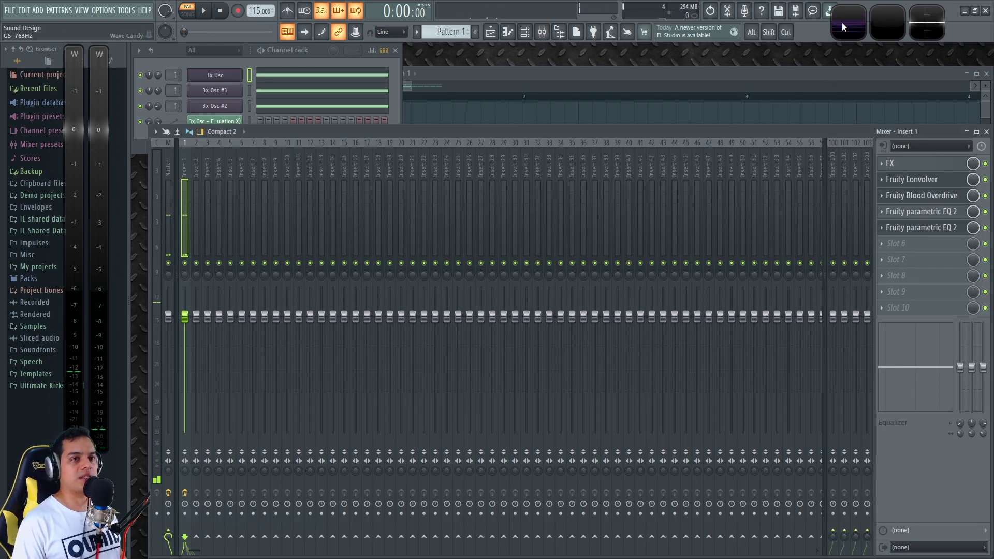
pyautogui.press('F9')
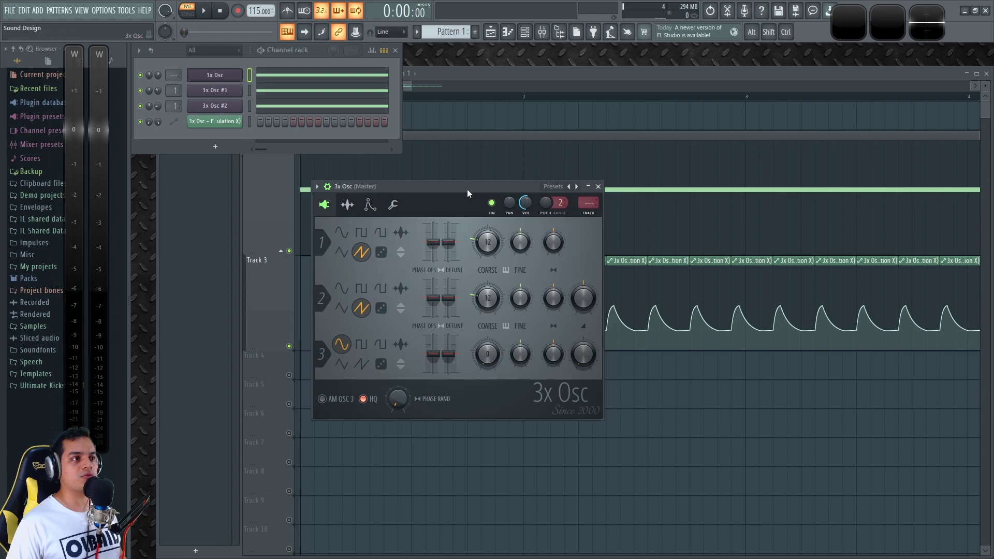
pyautogui.moveTo(467, 188); pyautogui.dragTo(458, 188)
pyautogui.press('z')
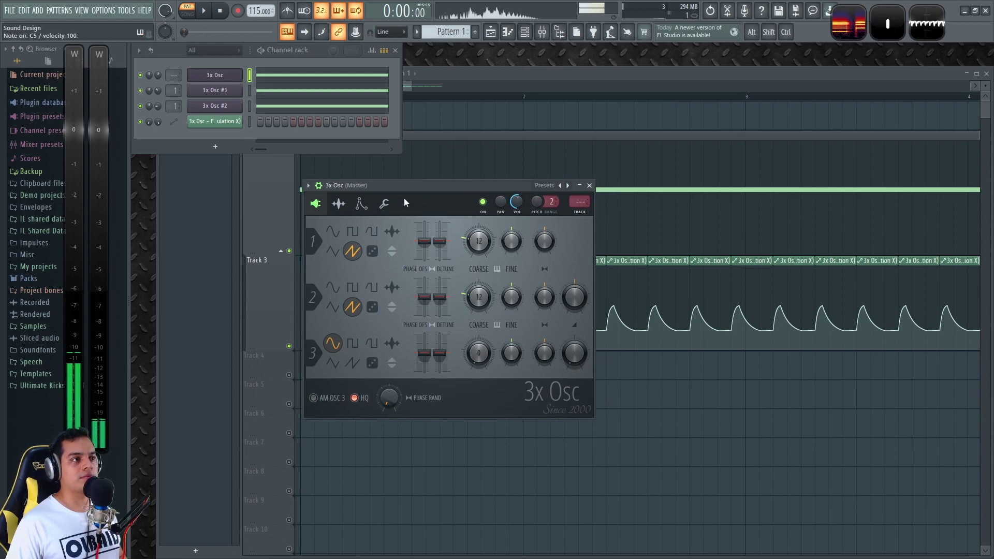
# Open the 3x Osc pitch envelope settings and try adjusting the pitch LFO amount while auditioning a note.
pyautogui.click(361, 204)
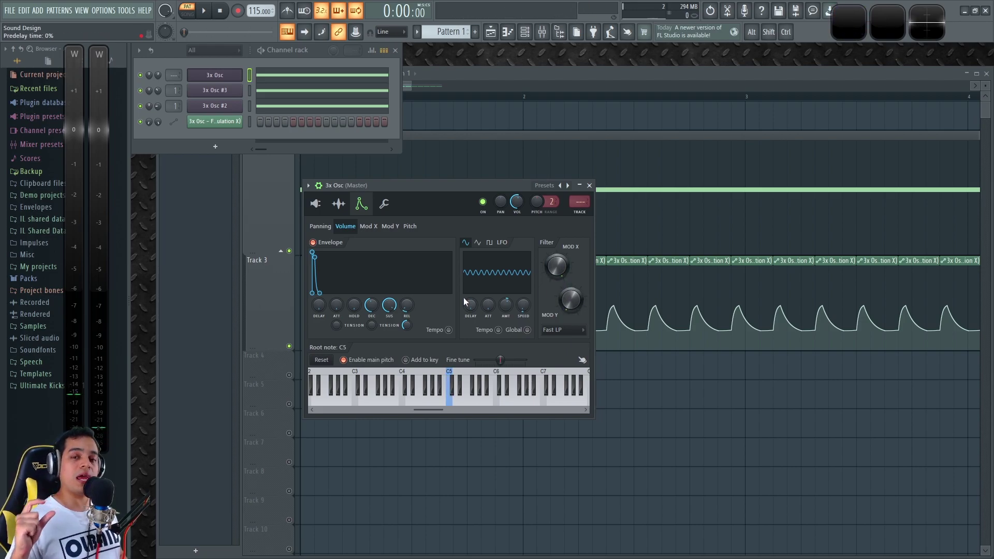
pyautogui.click(410, 226)
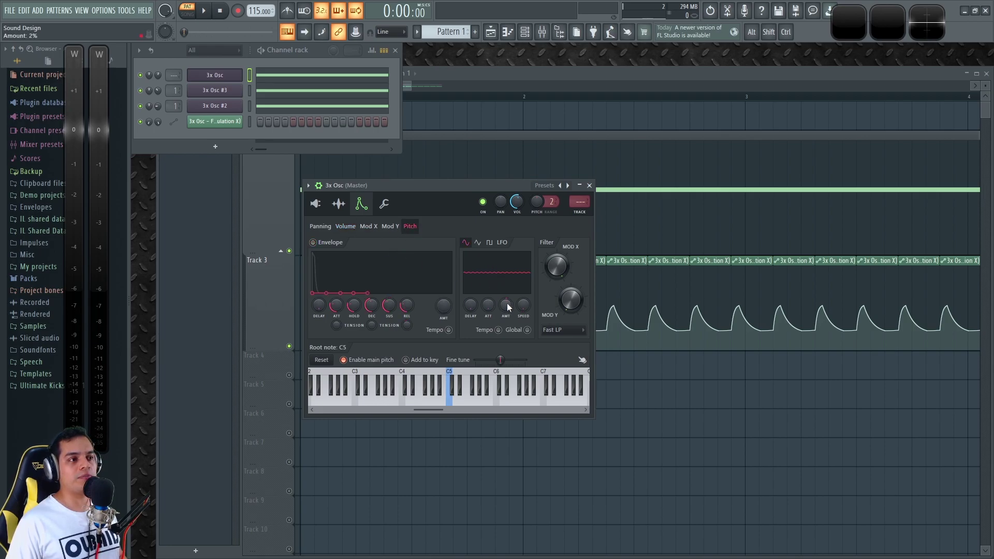
pyautogui.moveTo(507, 307); pyautogui.dragTo(508, 303)
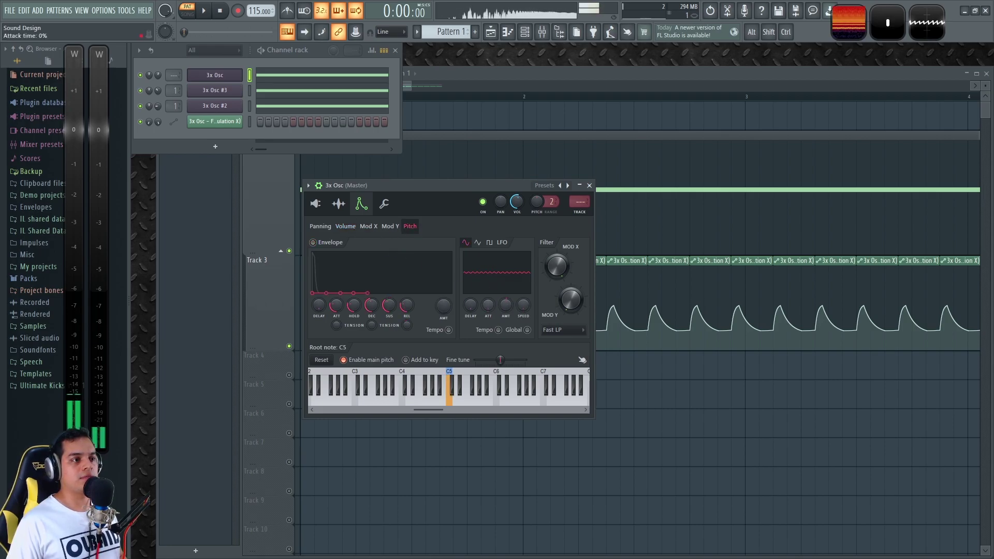
pyautogui.moveTo(506, 306)
pyautogui.mouseDown()
pyautogui.moveTo(506, 285)
pyautogui.moveTo(505, 306)
pyautogui.mouseUp()
pyautogui.press('z')
# Reset the volume LFO amount to zero and audition the note without the tremolo.
pyautogui.click(347, 226)
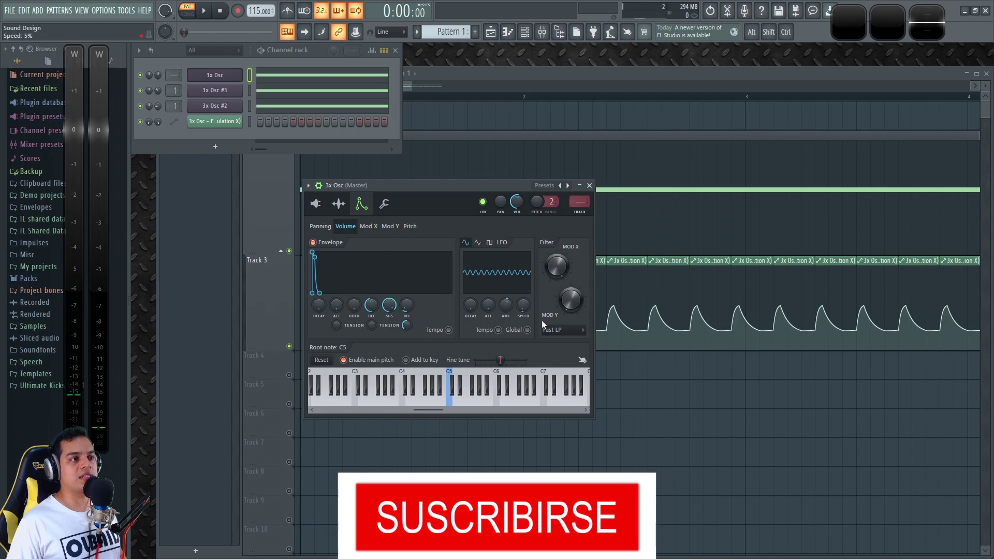
pyautogui.keyDown('alt'); pyautogui.click(507, 305); pyautogui.keyUp('alt')
pyautogui.press('q')
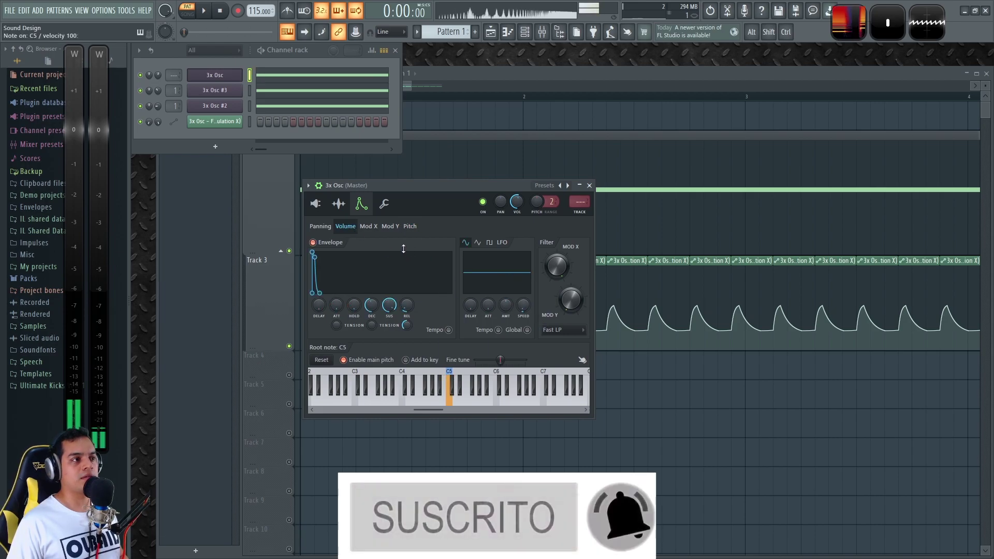
# Set the pitch LFO amount to 4%, raise the volume LFO amount again and audition the result.
pyautogui.click(410, 226)
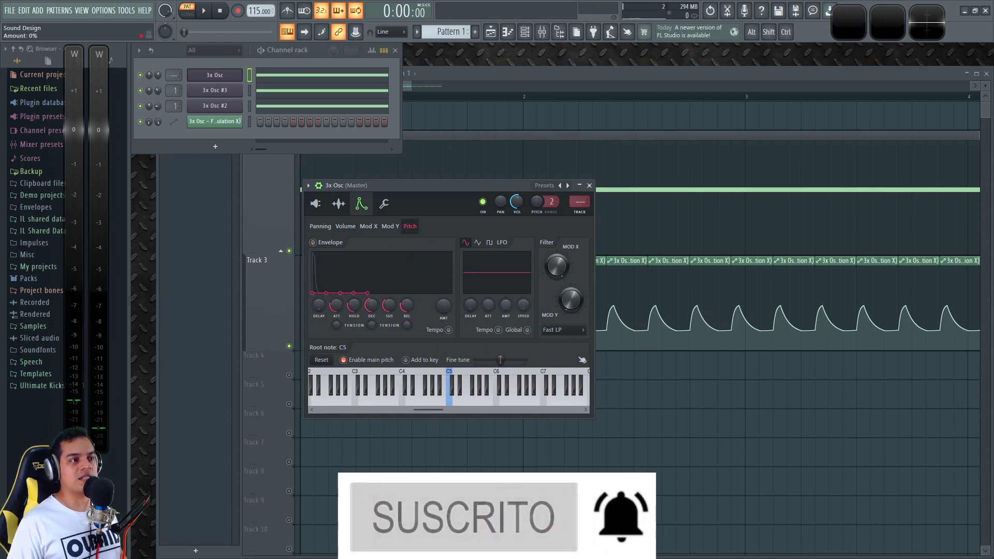
pyautogui.press('q')
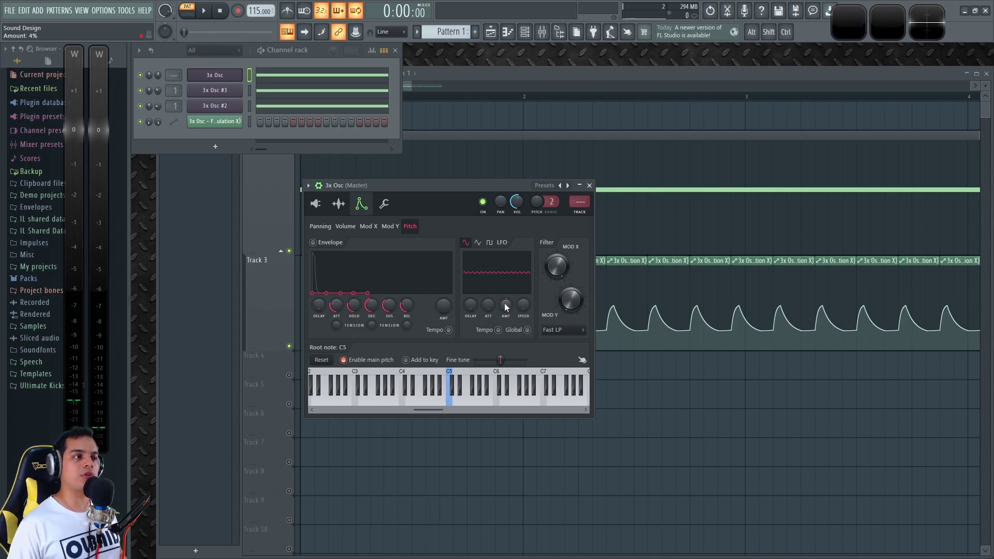
pyautogui.click(346, 227)
pyautogui.moveTo(510, 313); pyautogui.dragTo(510, 300)
pyautogui.press('q')
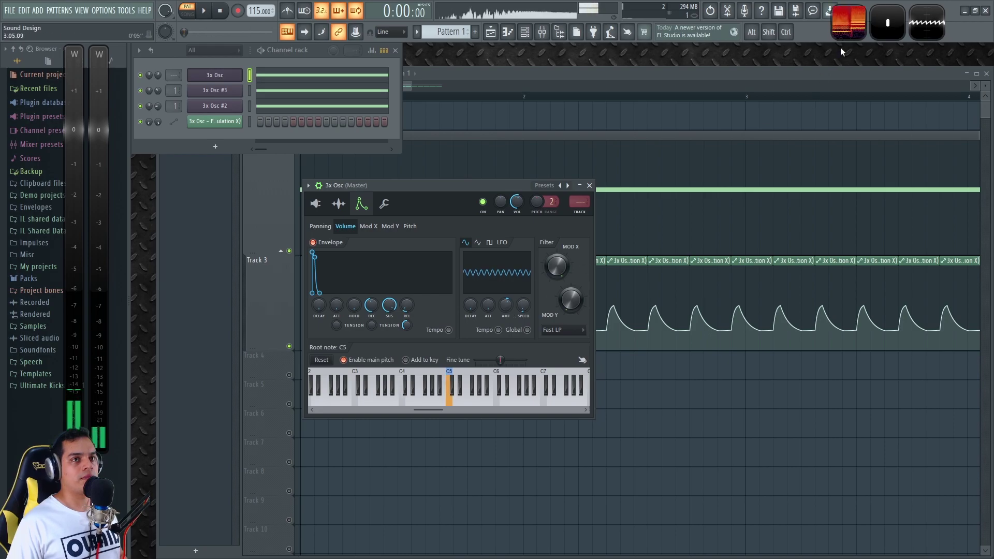
# Enlarge the Wave Candy spectrogram and show the 3x Osc oscillator settings beside it.
pyautogui.click(859, 24)
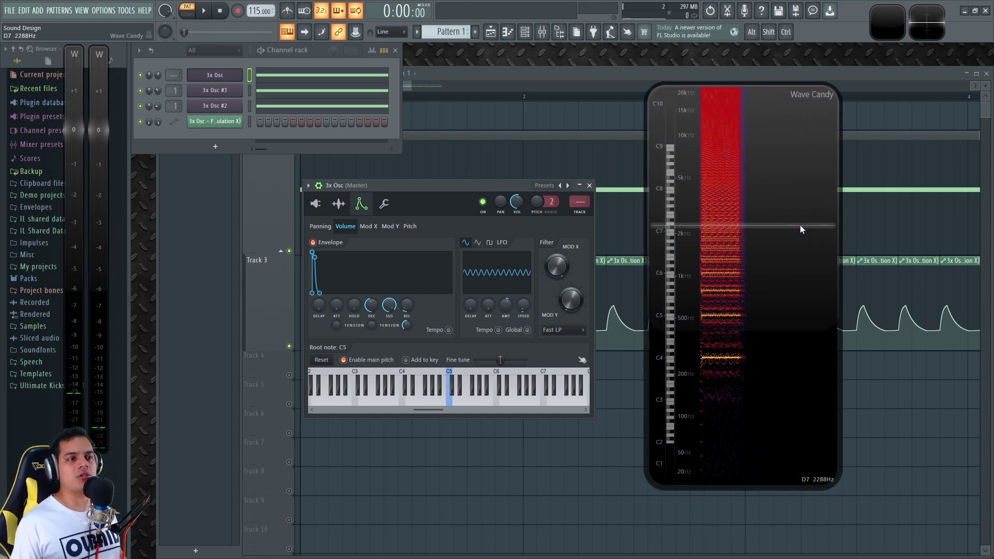
pyautogui.click(315, 205)
pyautogui.moveTo(457, 185); pyautogui.dragTo(455, 185)
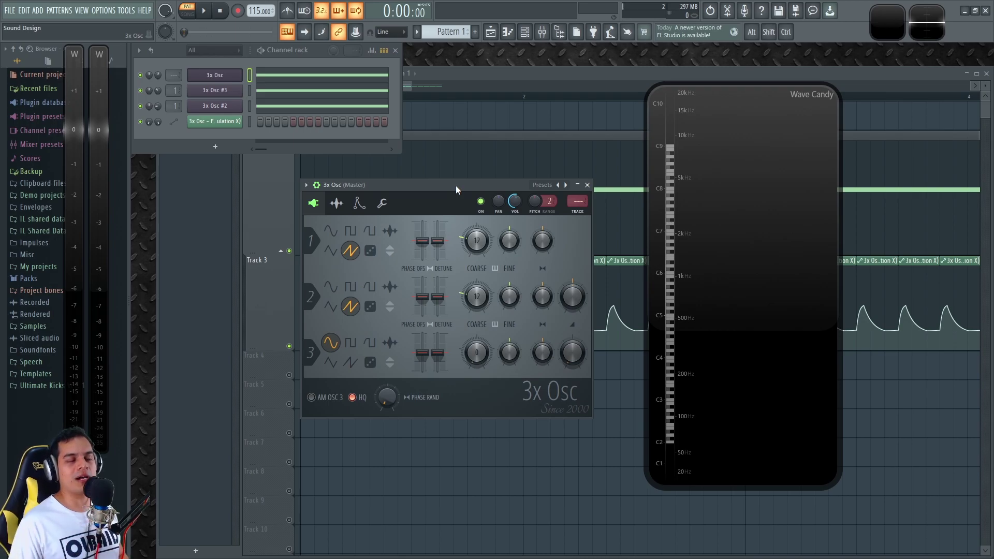
# Return to the 3x Osc envelope and filter settings and sweep the Mod X filter frequency while auditioning notes.
pyautogui.click(360, 206)
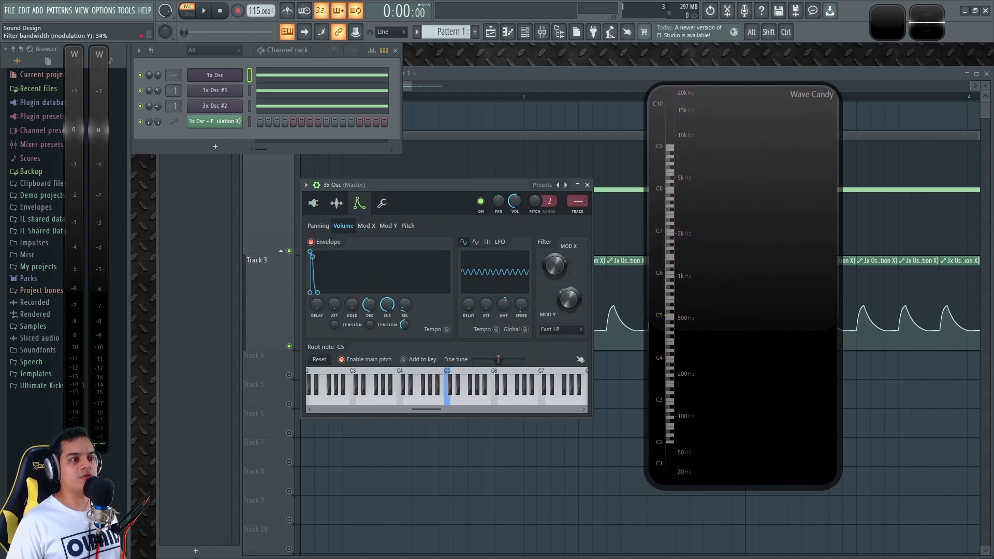
pyautogui.press('z')
pyautogui.moveTo(568, 289); pyautogui.dragTo(553, 274)
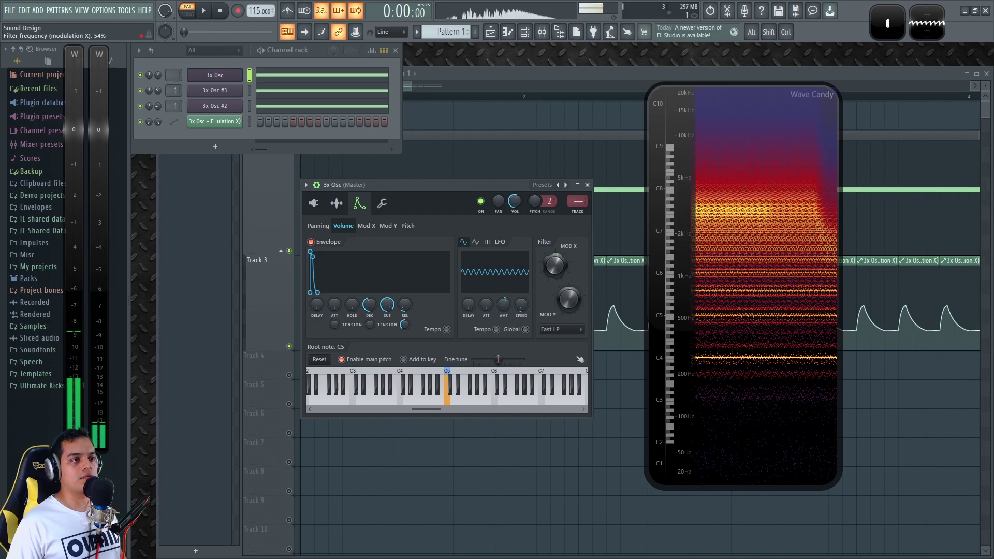
pyautogui.press('z')
pyautogui.press('q')
pyautogui.press('z')
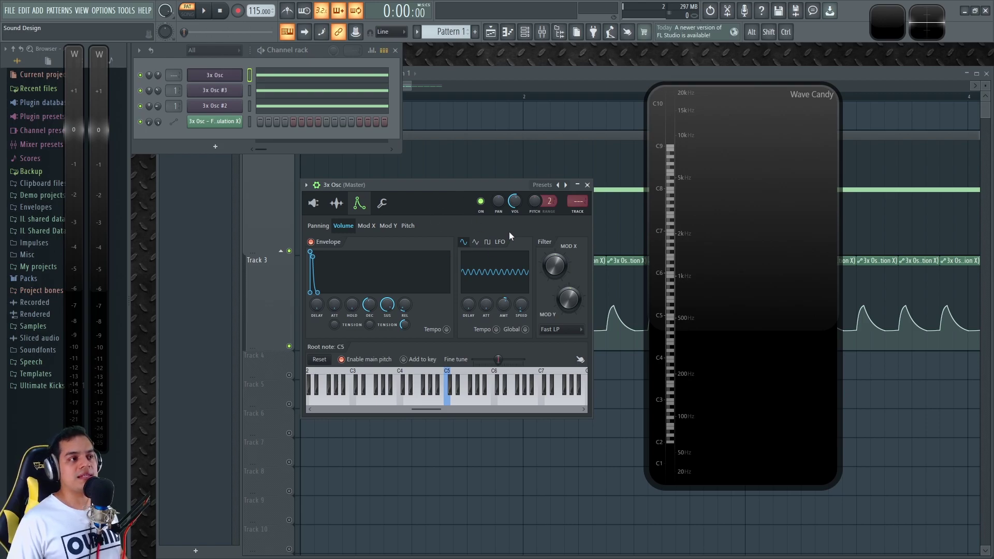
# Lower the Mod X filter frequency to about 19% while playing a note and check its automation options.
pyautogui.press('q')
pyautogui.moveTo(559, 264); pyautogui.dragTo(559, 306)
pyautogui.rightClick(560, 264)
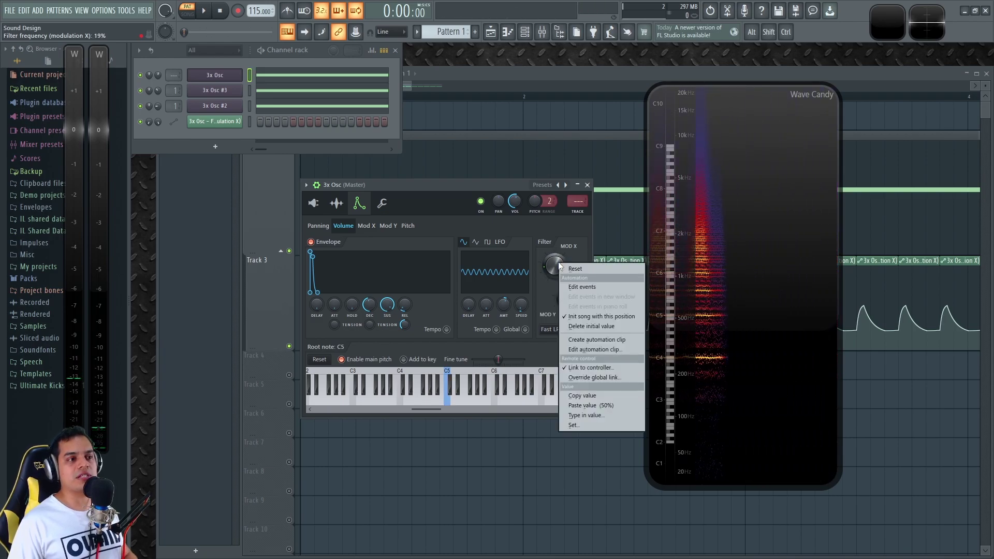
pyautogui.click(559, 264)
# Move the synth window clear of the automation clips, mute 3x Osc #3 and 3x Osc #2, and play in song mode.
pyautogui.moveTo(487, 187); pyautogui.dragTo(530, 406)
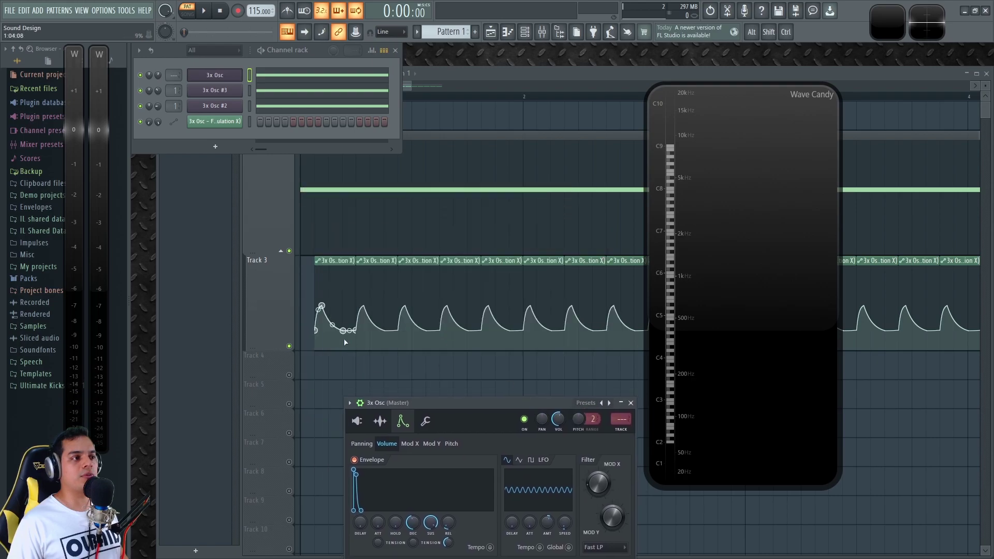
pyautogui.click(140, 90)
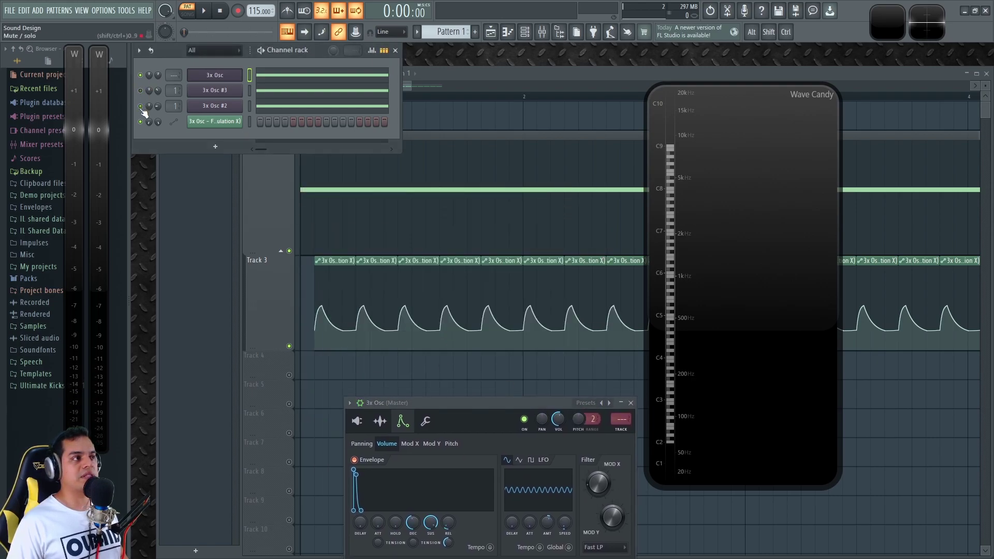
pyautogui.click(203, 12)
pyautogui.press('l')
# Examine how the automation moves the 3x Osc Mod X filter frequency during playback, and stop the song.
pyautogui.moveTo(494, 403); pyautogui.dragTo(419, 288)
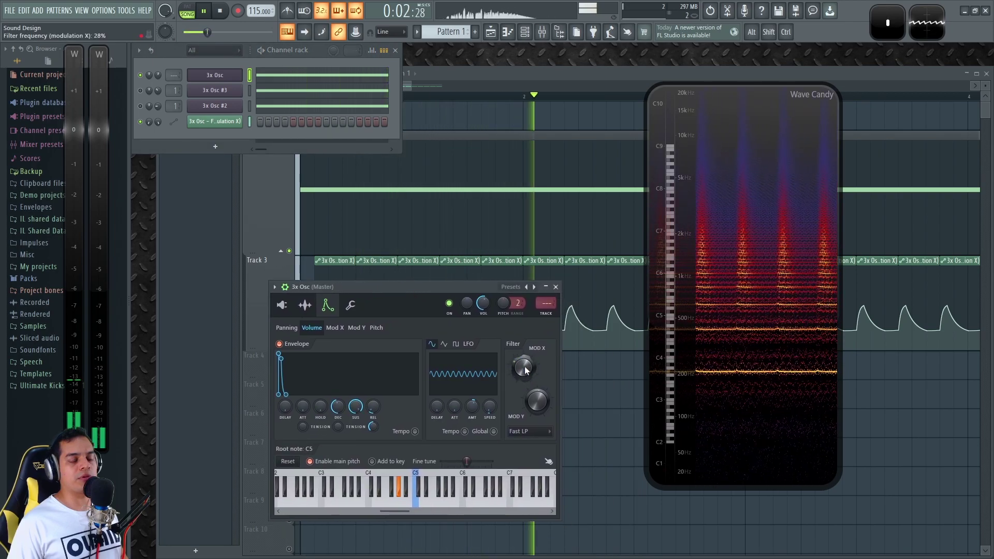
pyautogui.moveTo(537, 402); pyautogui.dragTo(537, 364)
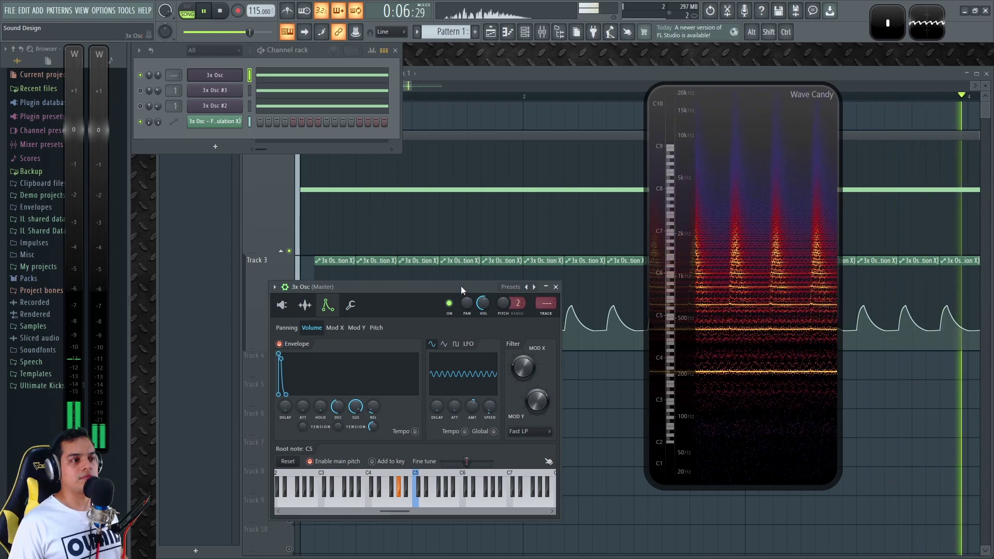
pyautogui.moveTo(461, 286); pyautogui.dragTo(451, 193)
pyautogui.press('space')
# Show the 3x Osc oscillator settings and lower oscillator 2's mix level to 0% during playback.
pyautogui.click(298, 210)
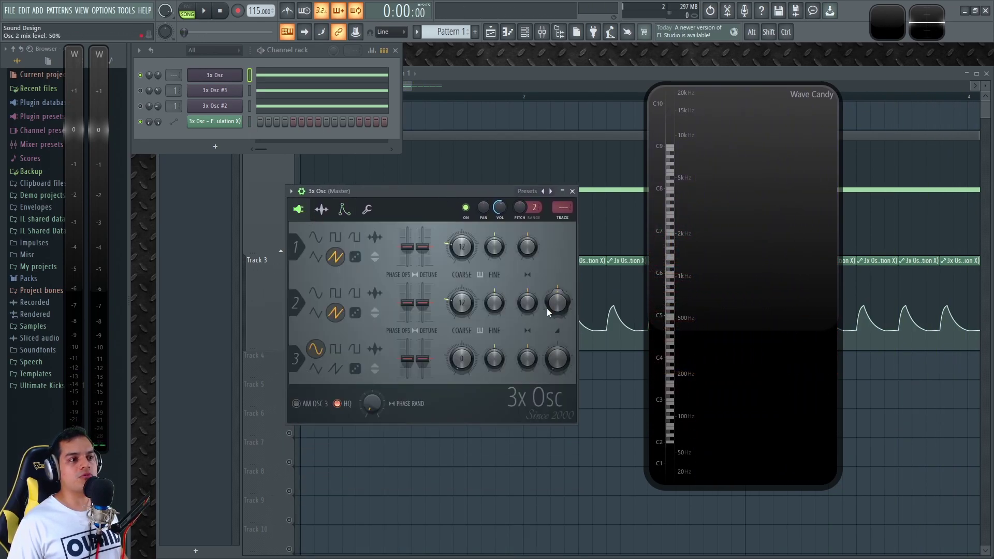
pyautogui.press('space')
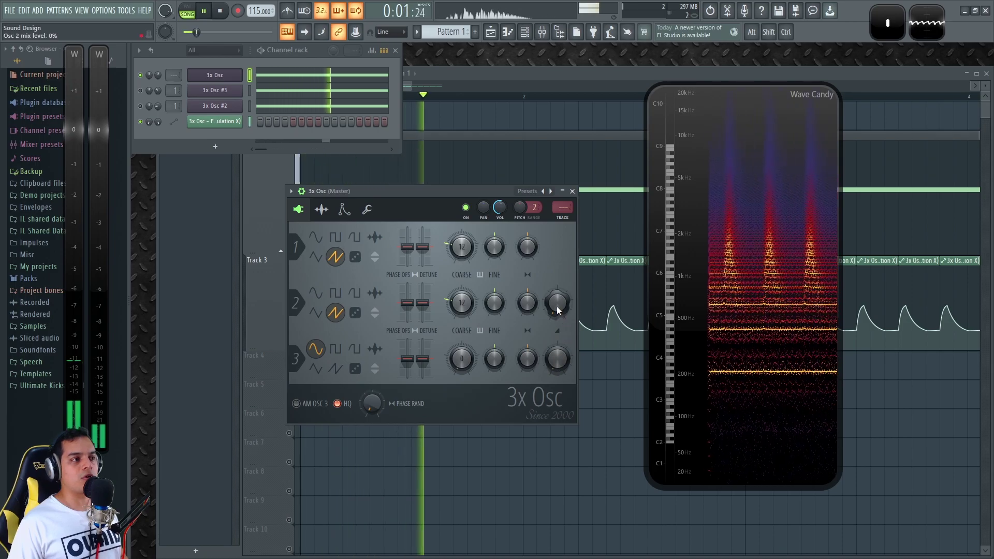
pyautogui.press('space')
# Open 3x Osc #3, route it to the Master and audition it with the first 3x Osc channel muted.
pyautogui.click(573, 191)
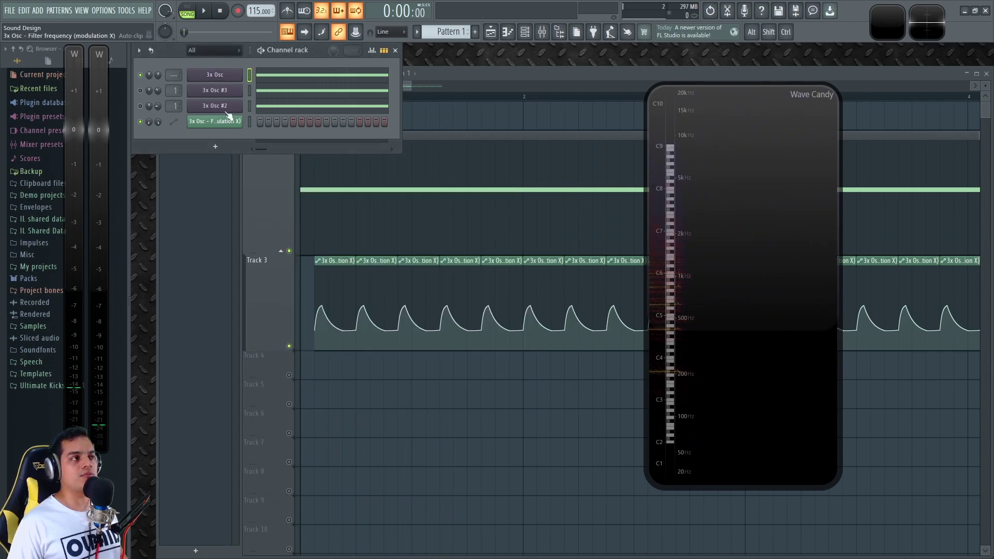
pyautogui.click(195, 92)
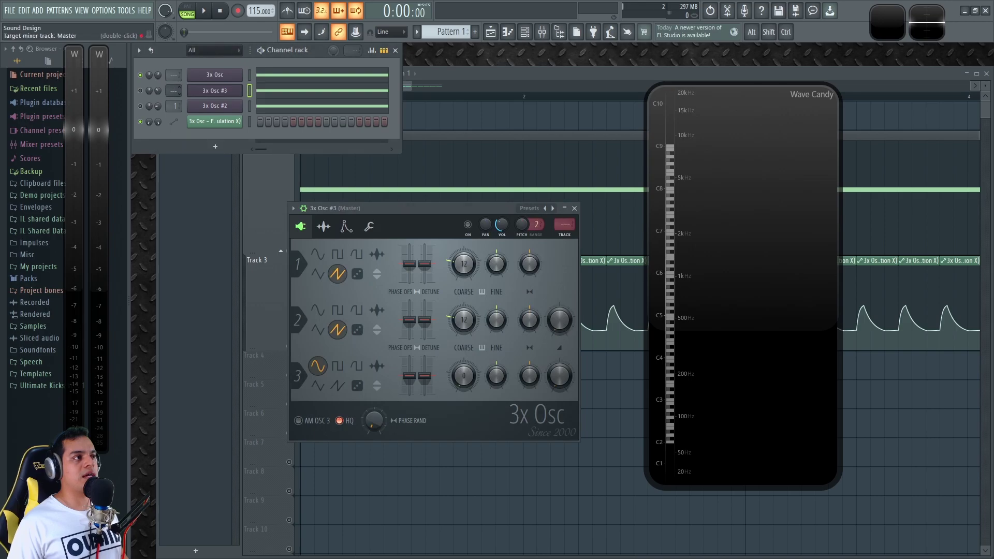
pyautogui.press('space')
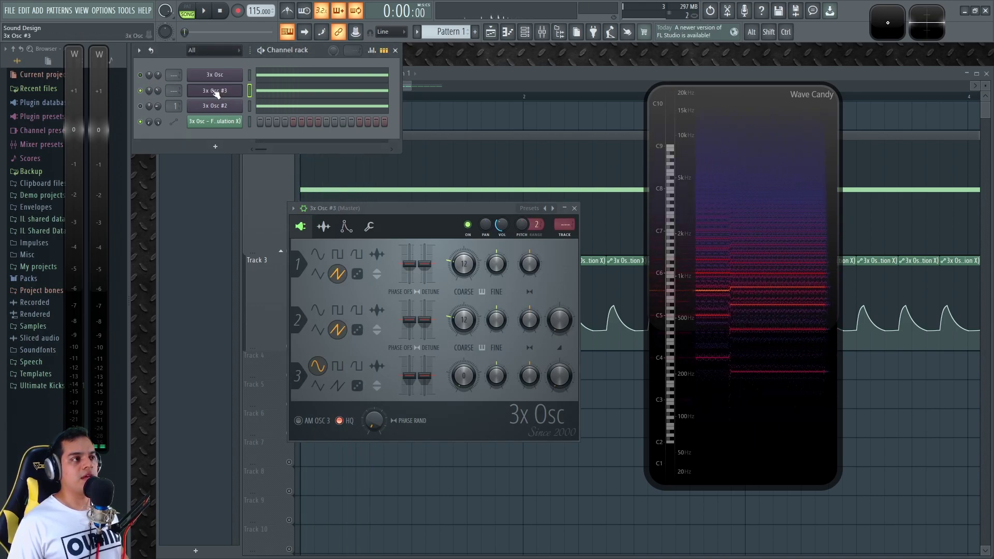
pyautogui.click(214, 92)
pyautogui.click(215, 91)
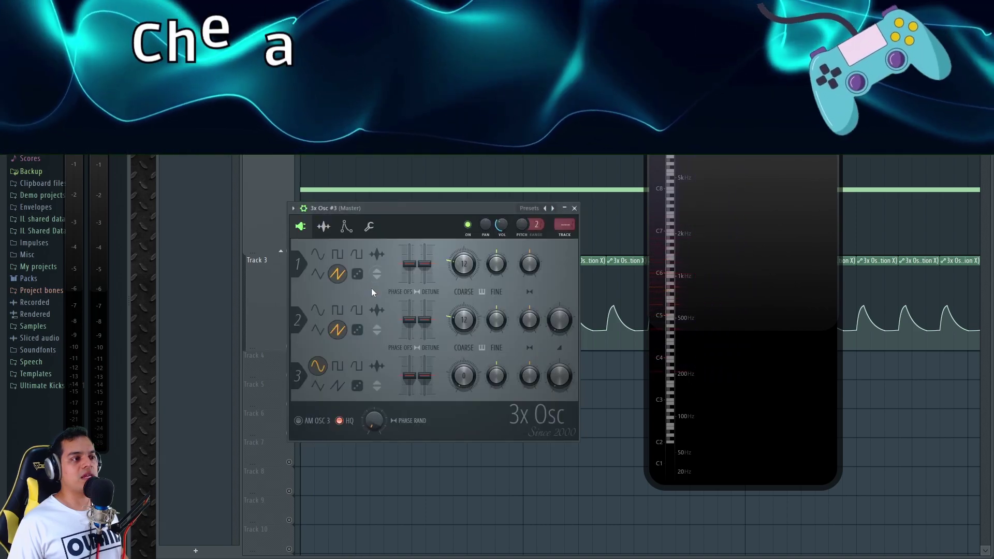
# Show 3x Osc #3's volume envelope, play the song, and solo the first 3x Osc channel to hear it alone.
pyautogui.click(346, 227)
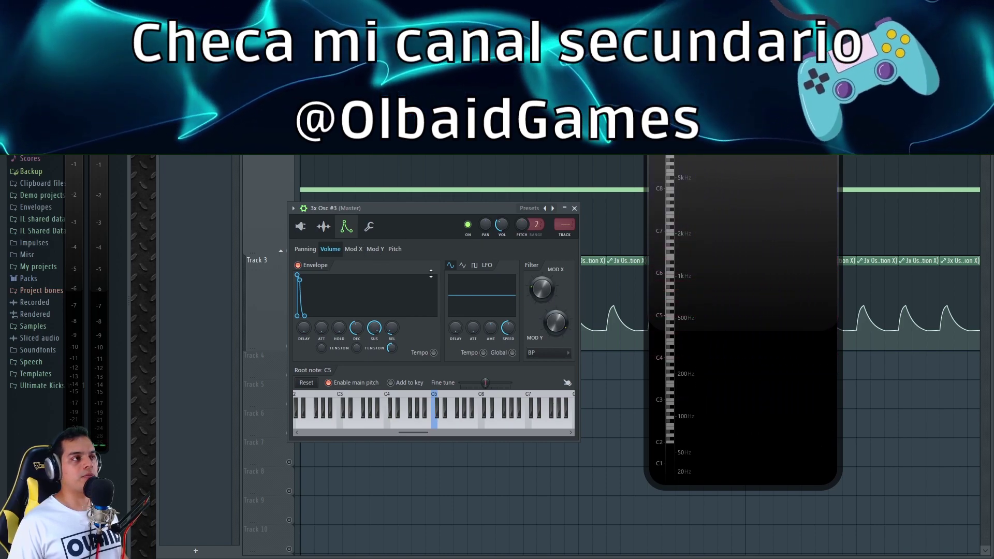
pyautogui.press('space')
pyautogui.press('space')
pyautogui.rightClick(141, 76)
pyautogui.press('space')
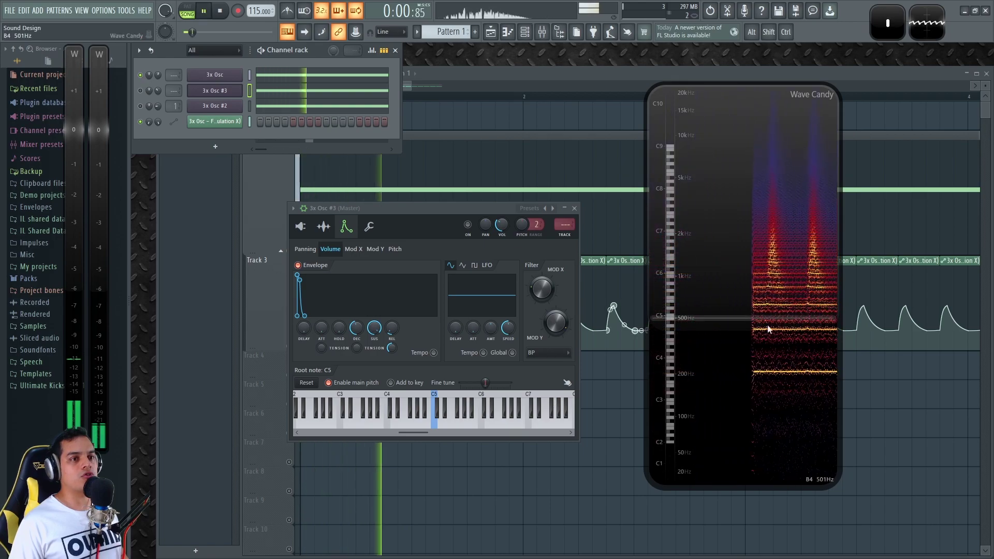
pyautogui.press('space')
# Unmute 3x Osc #3 and play it together with the first 3x Osc while showing its oscillator settings.
pyautogui.click(140, 90)
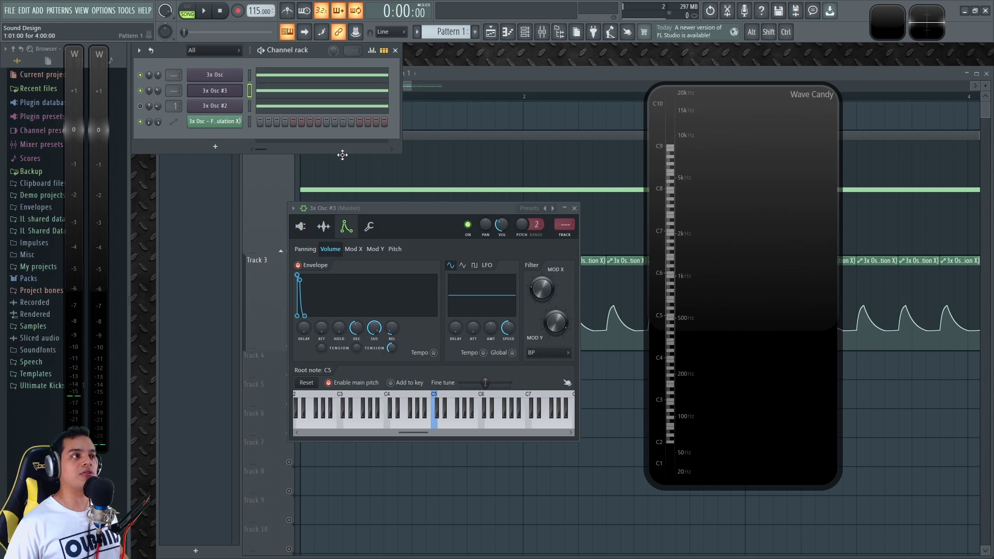
pyautogui.press('space')
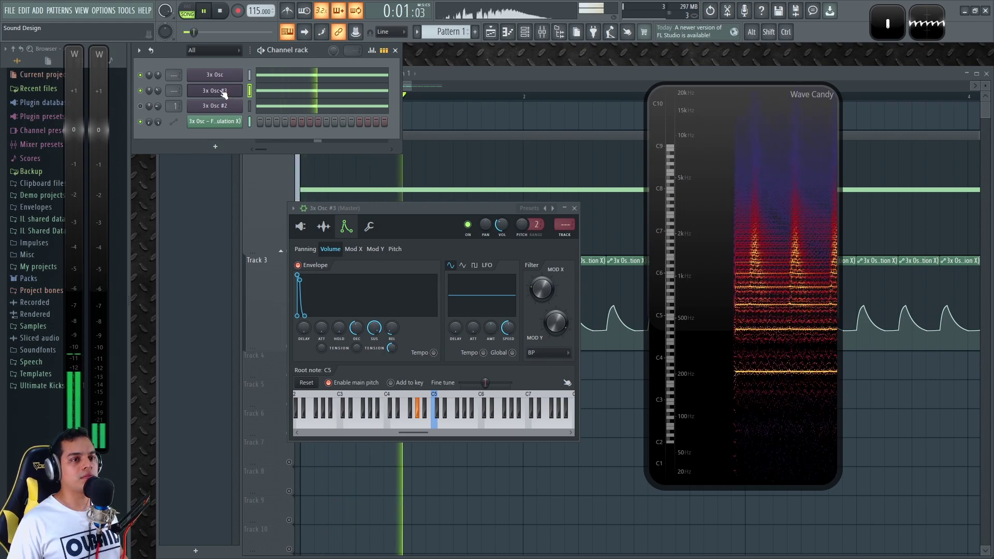
pyautogui.click(300, 226)
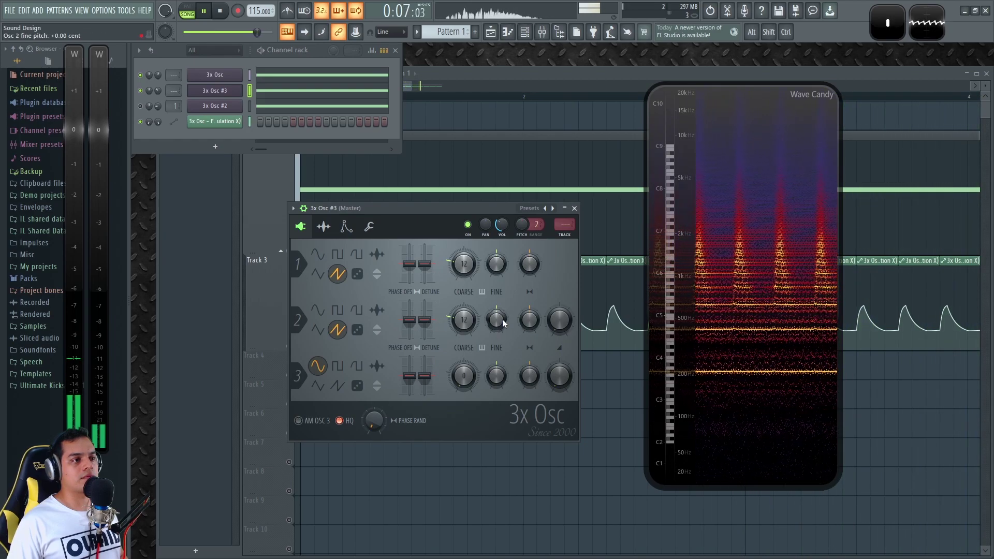
pyautogui.press('space')
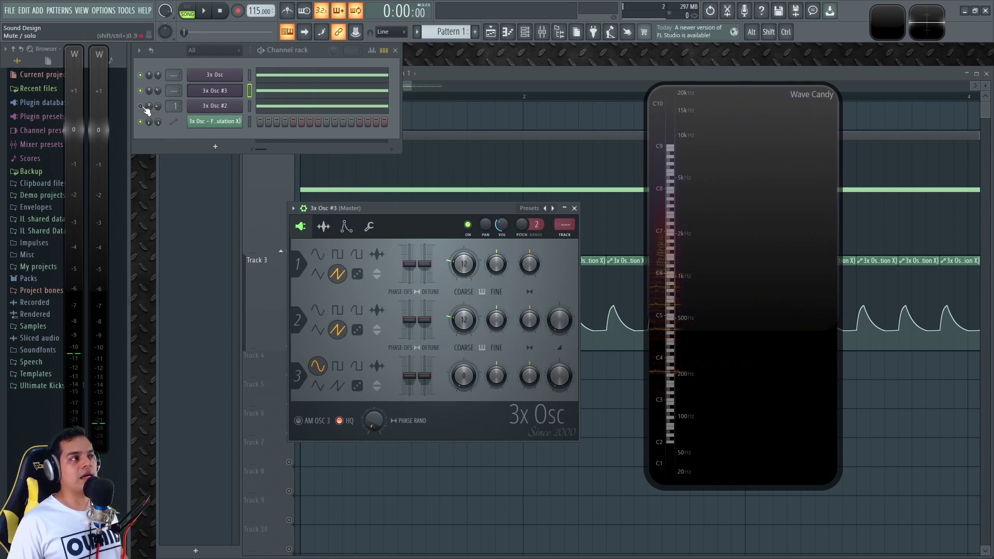
# Open 3x Osc #2, route it to the Master with the other two 3x Osc channels muted, and show its volume envelope and LFO.
pyautogui.click(202, 107)
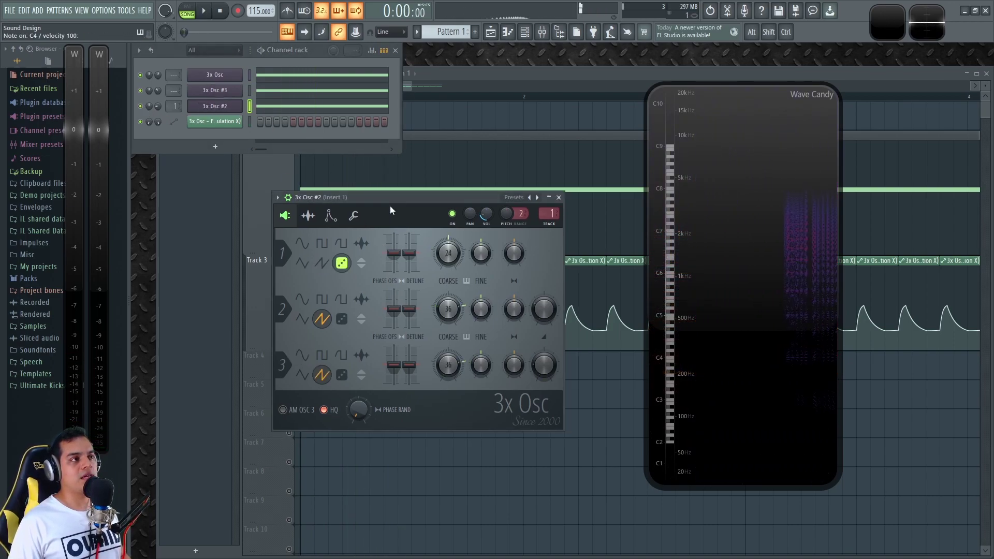
pyautogui.click(139, 91)
pyautogui.scroll(-1, 167, 110)
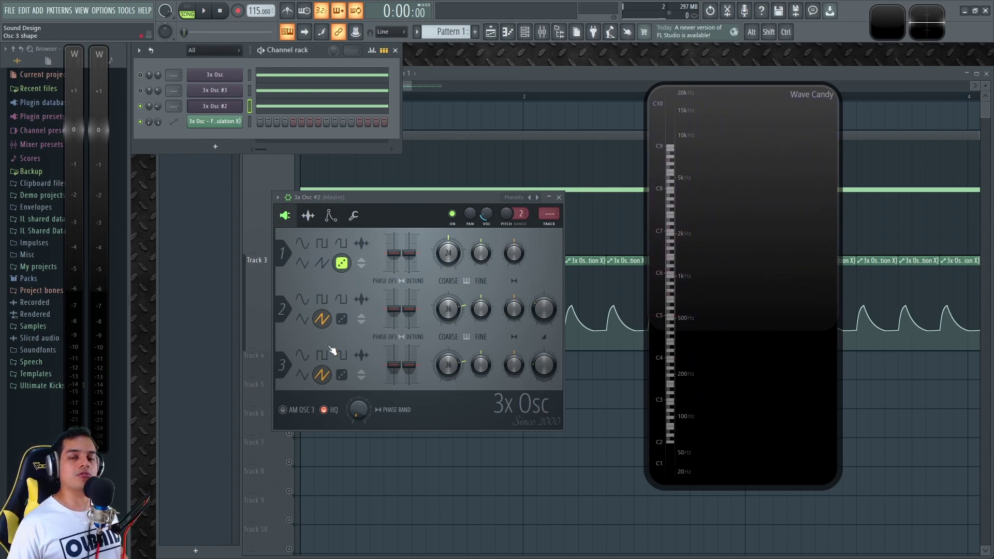
pyautogui.click(331, 216)
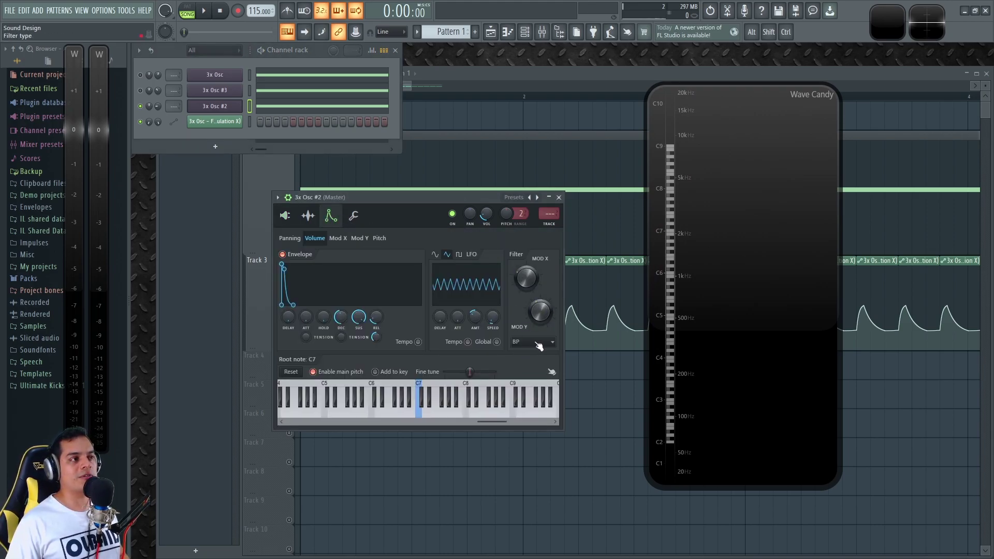
# Unmute the first 3x Osc and 3x Osc #3, and audition all three layers in pattern mode.
pyautogui.click(141, 91)
pyautogui.click(140, 75)
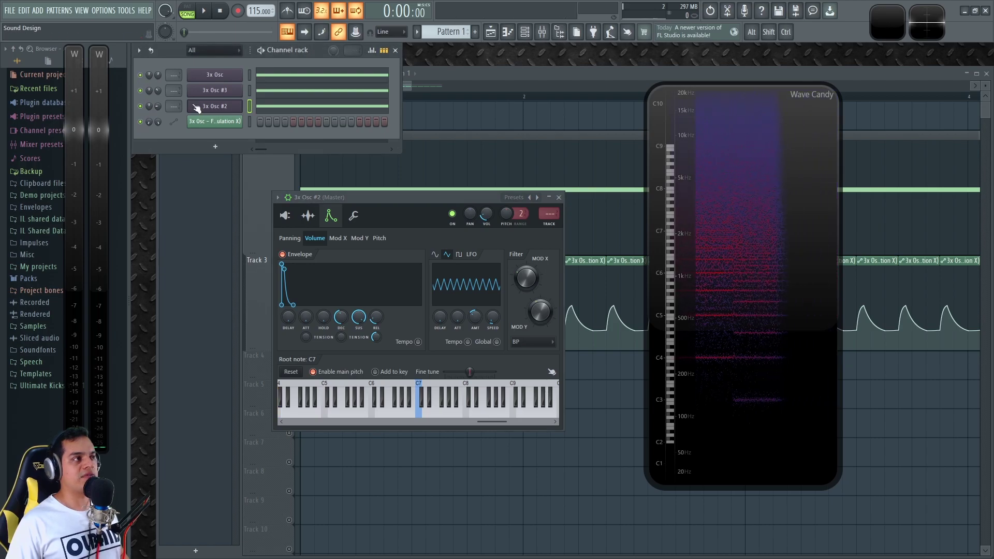
pyautogui.press('z')
pyautogui.press('z')
pyautogui.click(187, 12)
pyautogui.press('space')
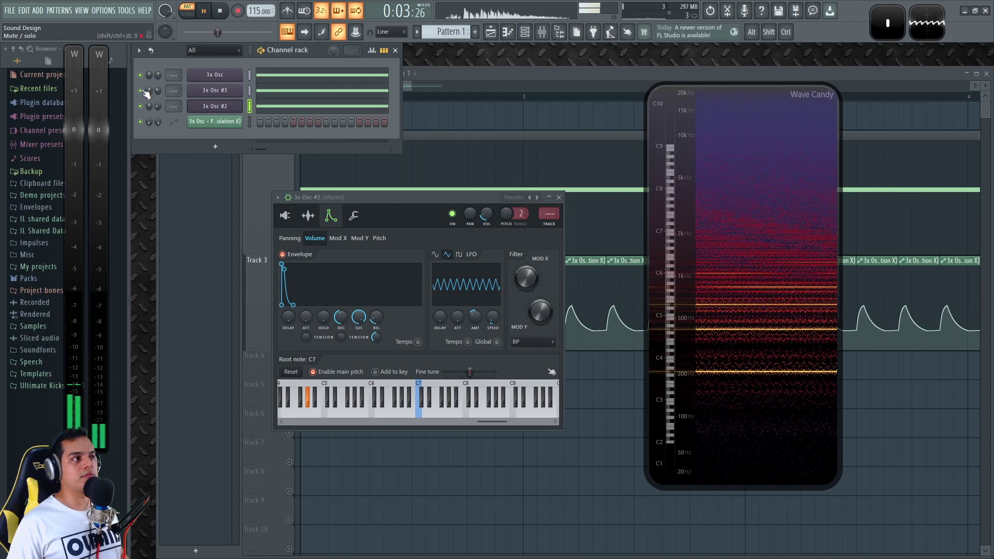
pyautogui.press('space')
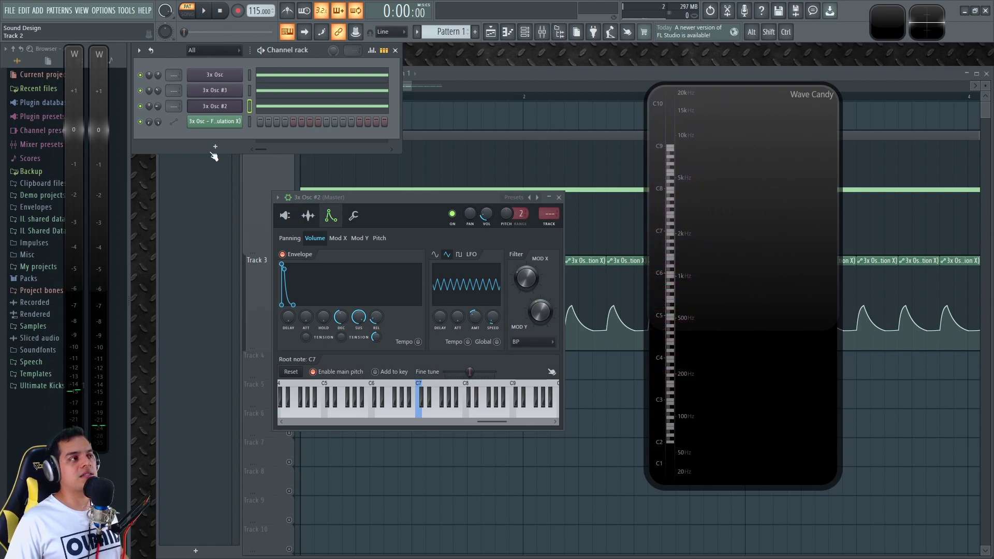
# Move the Effector window on mixer Insert 1, nudge its Lo-Fi X/Y point, and audition the effect in song mode.
pyautogui.press('space')
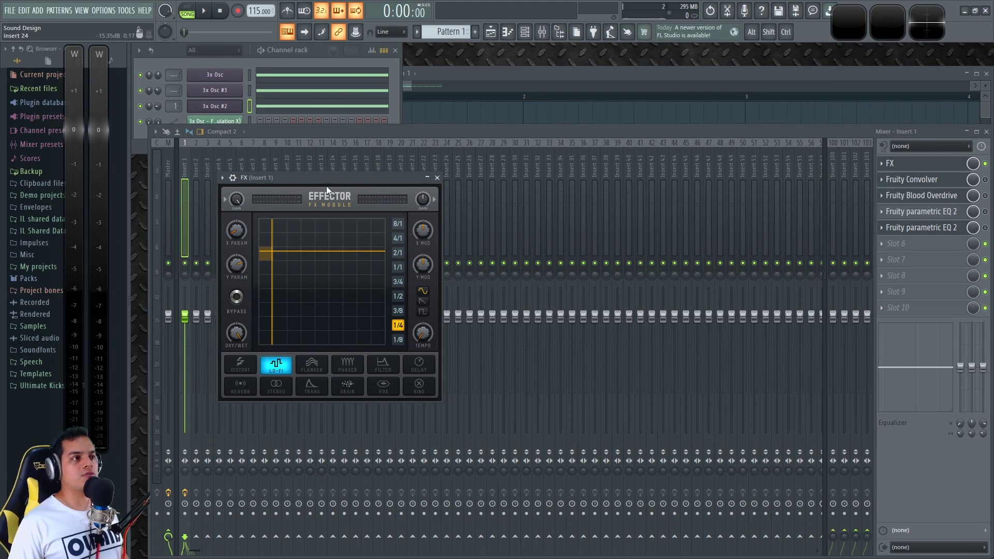
pyautogui.moveTo(326, 178); pyautogui.dragTo(387, 162)
pyautogui.moveTo(339, 234); pyautogui.dragTo(334, 236)
pyautogui.press('space')
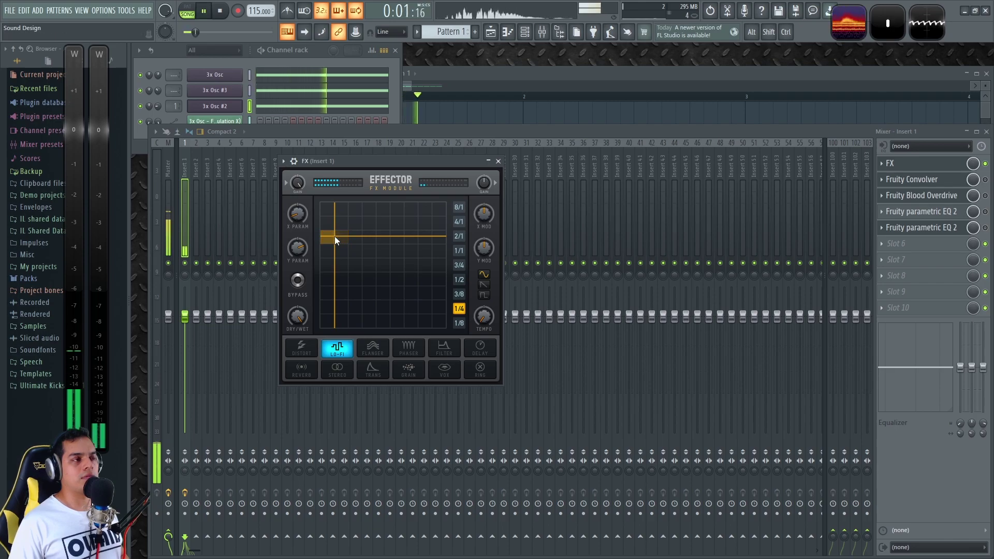
pyautogui.press('space')
# Enable Fruity Convolver on Insert 1 and play the song to hear it.
pyautogui.click(985, 179)
pyautogui.click(940, 183)
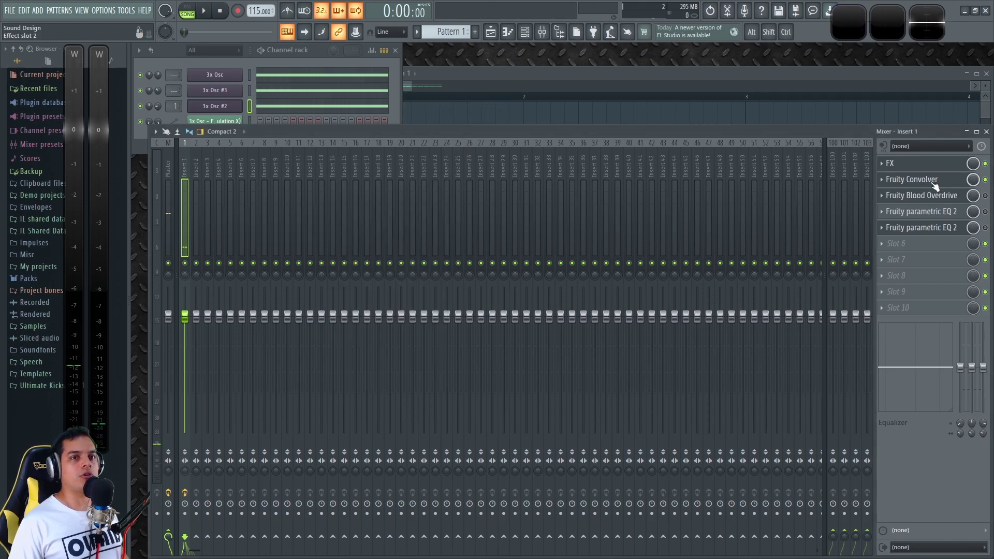
pyautogui.press('space')
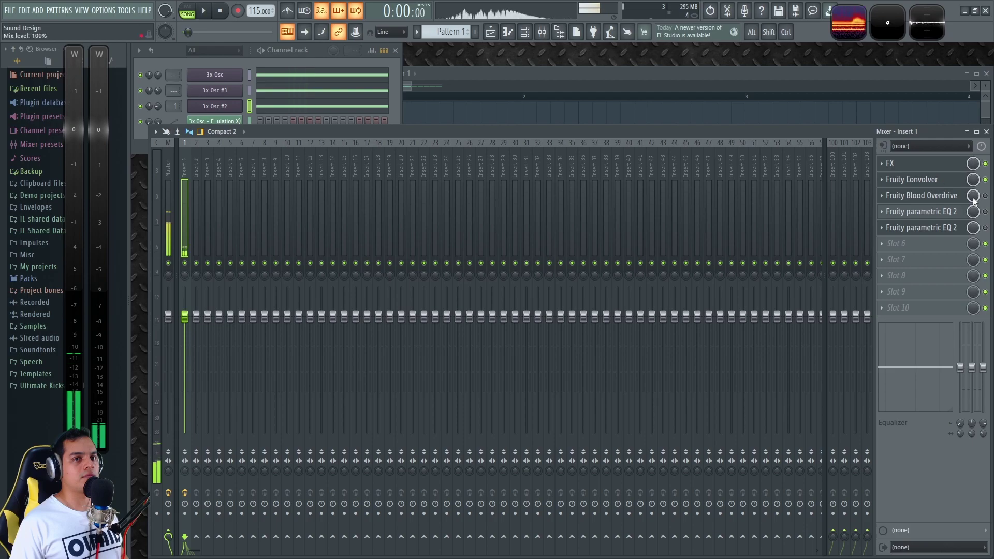
pyautogui.press('space')
# Enable Fruity Blood Overdrive and the first Fruity Parametric EQ 2 on Insert 1, show their settings, and audition the result.
pyautogui.click(985, 196)
pyautogui.click(939, 197)
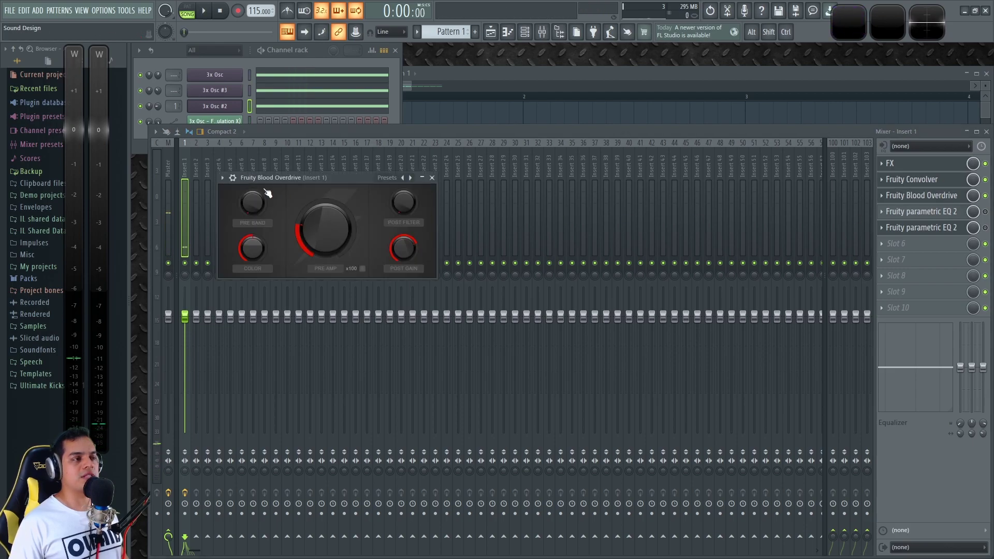
pyautogui.click(926, 213)
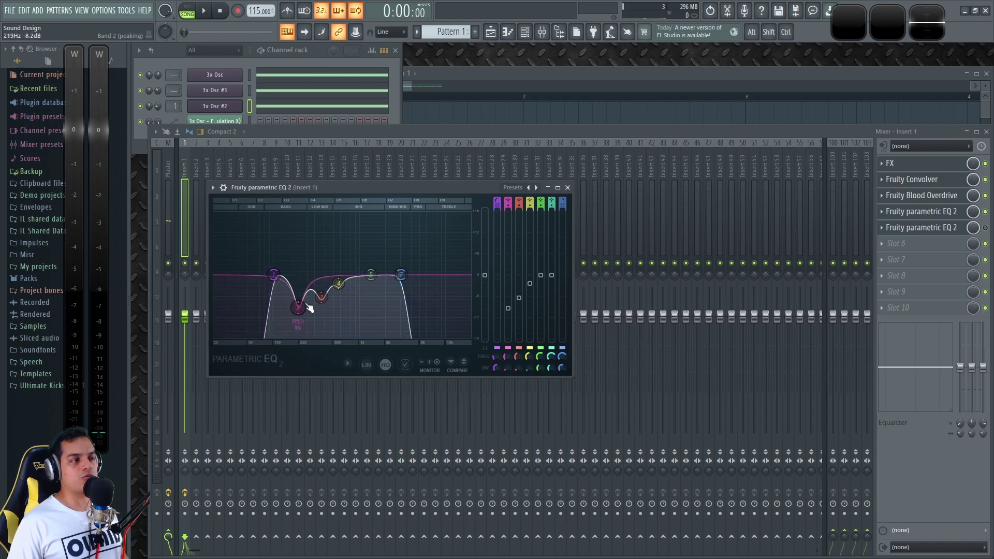
pyautogui.press('space')
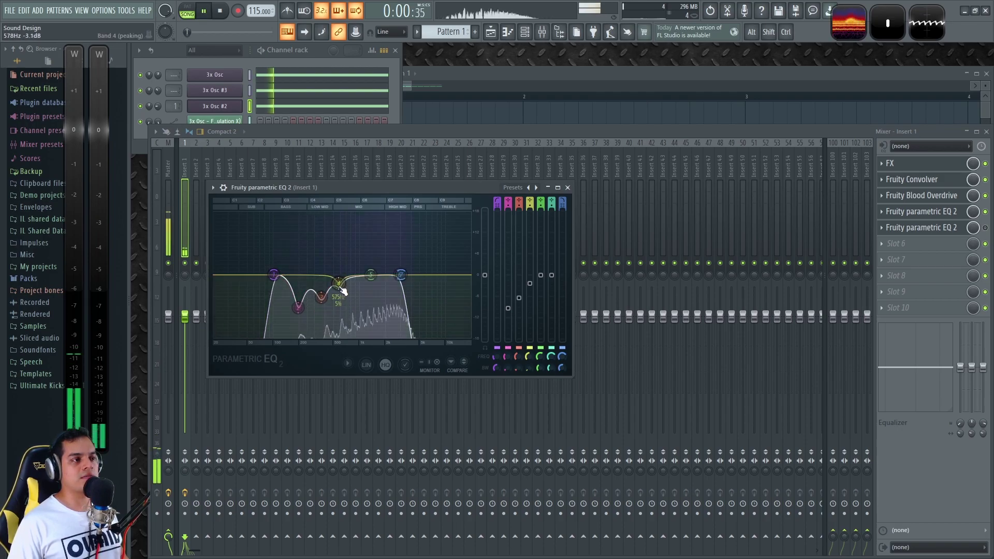
pyautogui.press('space')
# Enable the second Fruity Parametric EQ 2 on Insert 1, show its curve during playback, and close it.
pyautogui.click(985, 228)
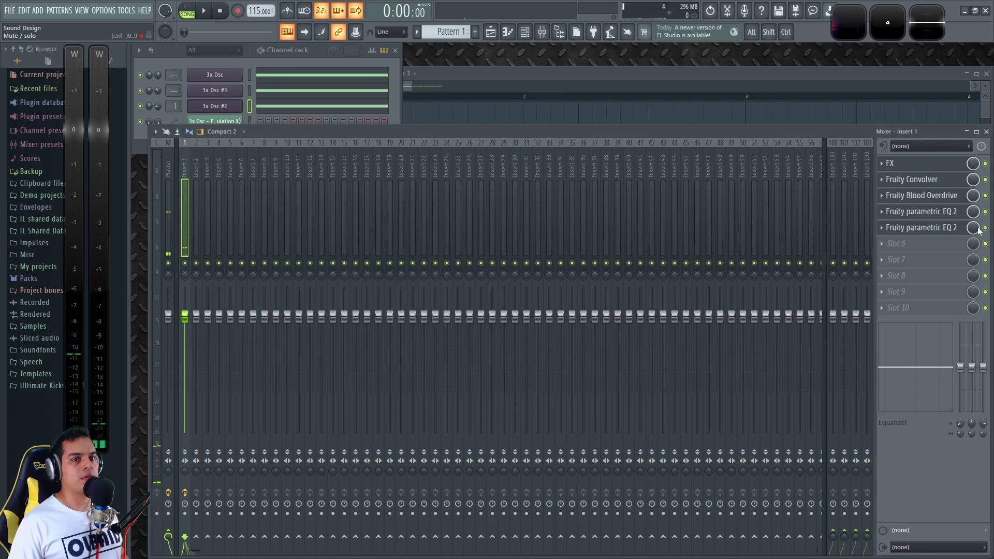
pyautogui.click(932, 228)
pyautogui.moveTo(418, 147); pyautogui.dragTo(449, 138)
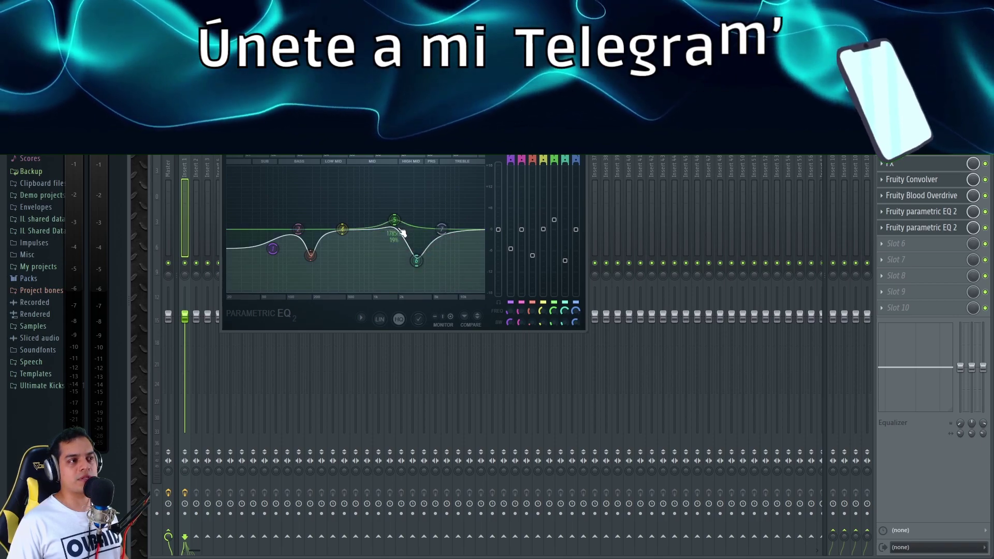
pyautogui.press('space')
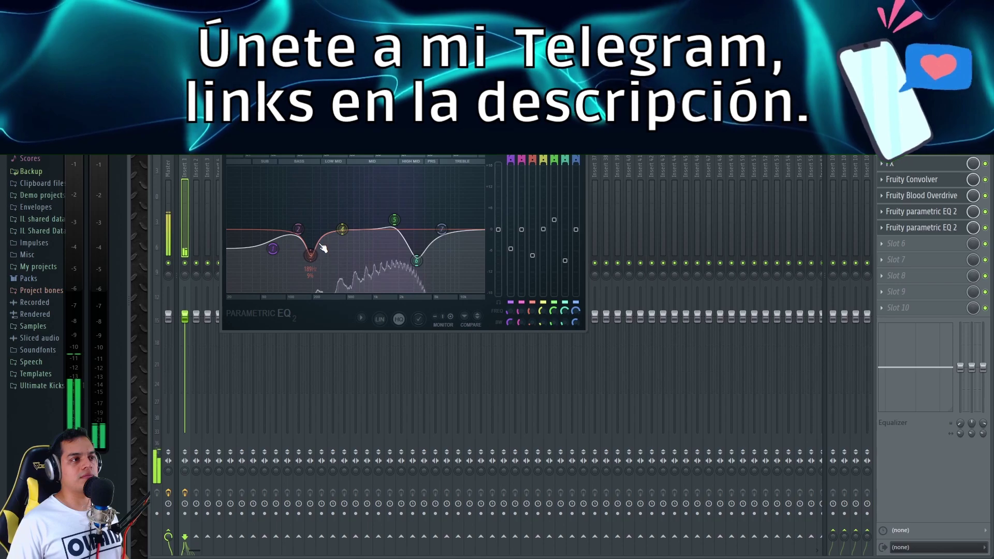
pyautogui.click(578, 138)
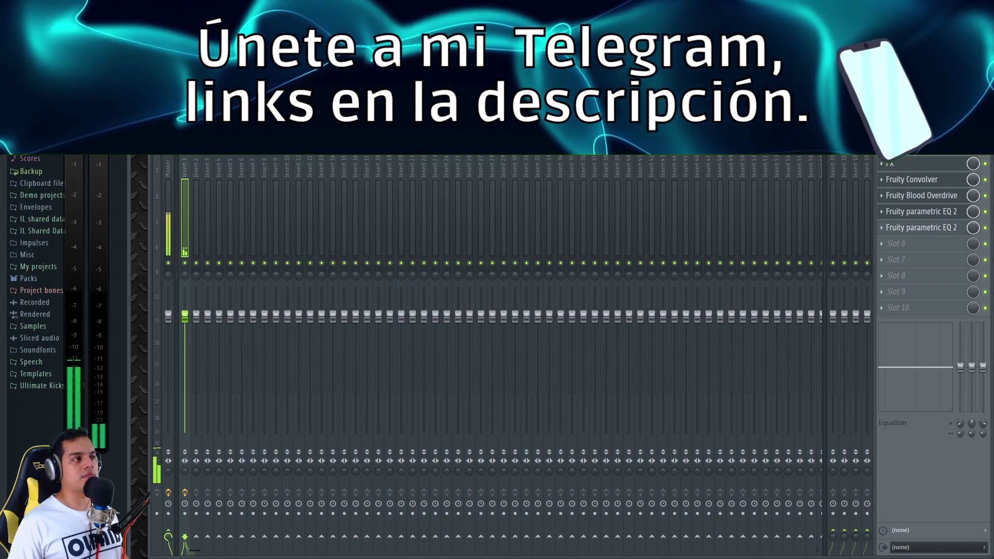
pyautogui.press('space')
# Raise oscillator 2's detune slightly in 3x Osc #3 and play the song to hear the full sound.
pyautogui.click(216, 91)
pyautogui.moveTo(425, 319)
pyautogui.mouseDown()
pyautogui.moveTo(425, 305)
pyautogui.moveTo(425, 315)
pyautogui.mouseUp()
pyautogui.press('space')
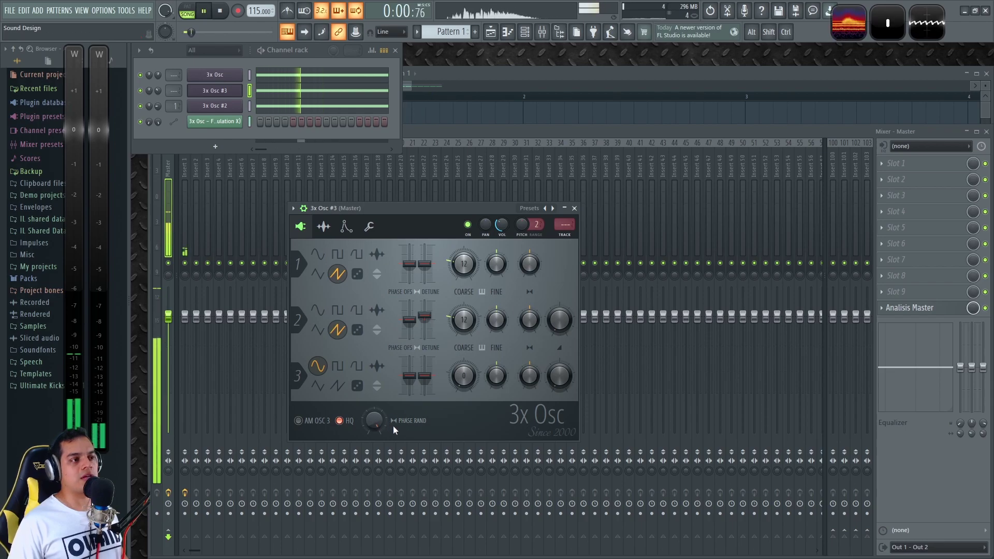
pyautogui.press('space')
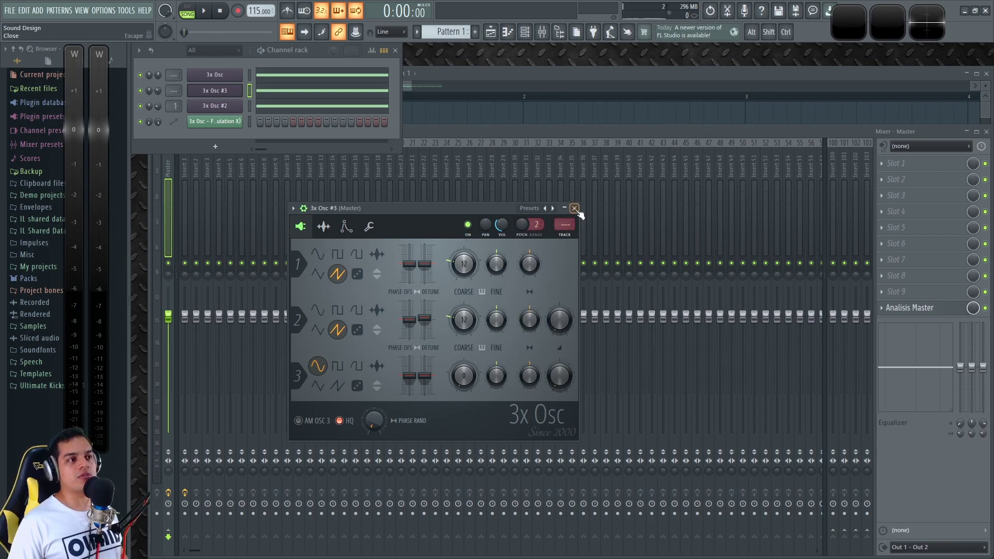
# Close 3x Osc #3 and show the whole Pattern 1 clip and its automation clips in the Playlist.
pyautogui.click(574, 208)
pyautogui.press('F5')
pyautogui.scroll(-6, 493, 402)
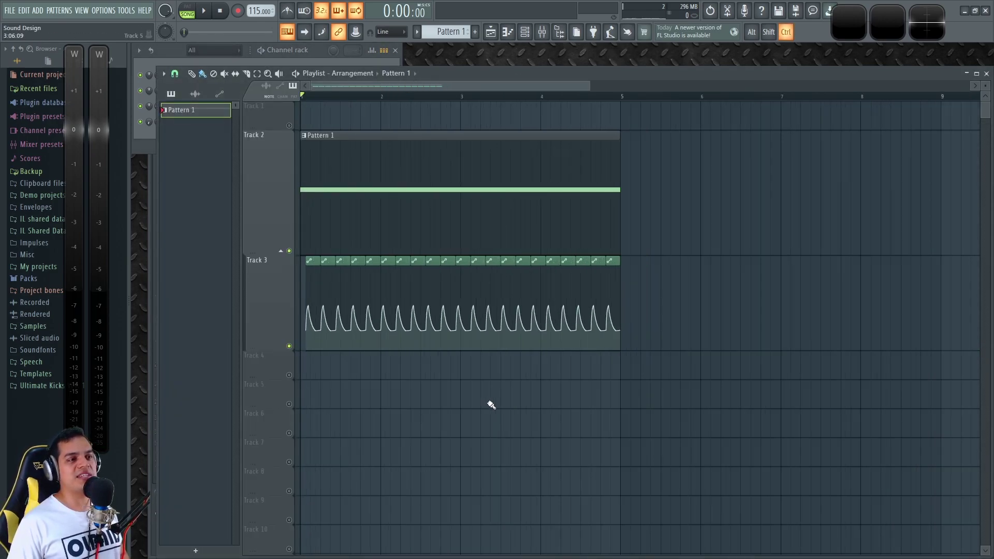
pyautogui.scroll(4, 335, 101)
pyautogui.moveTo(333, 89); pyautogui.dragTo(283, 104)
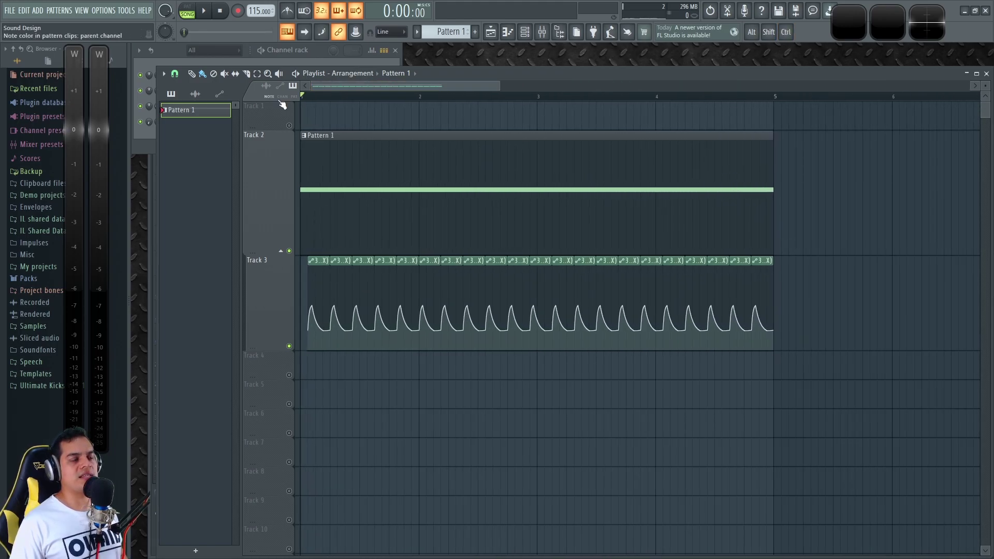